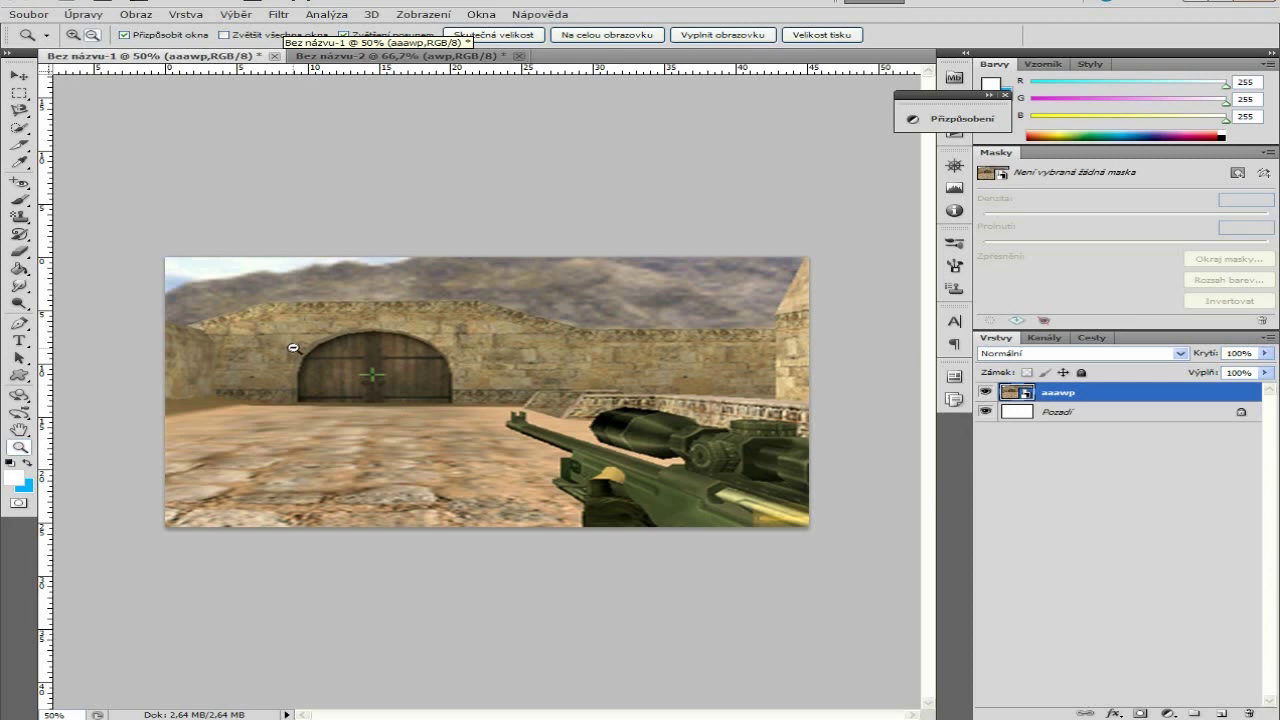
- Compare the second document's gateless wall with the original image at 50% zoom
{"action": "left_click", "coordinate": [355, 57]}
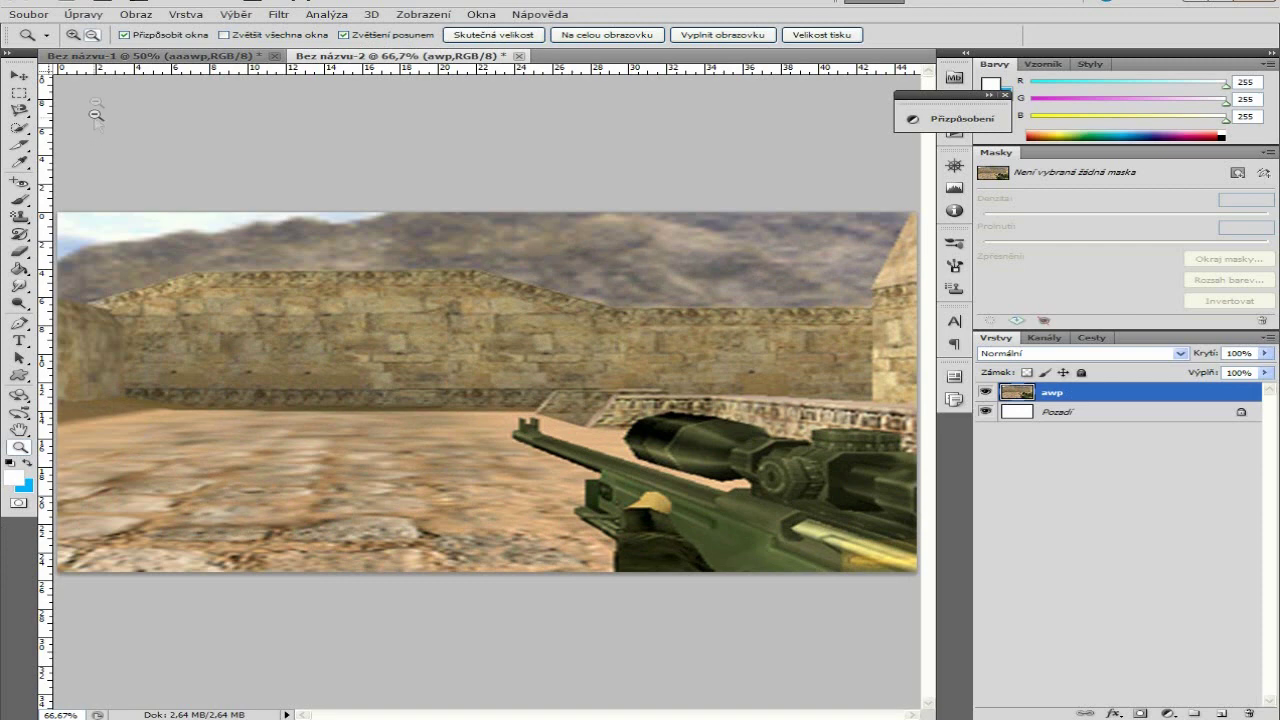
{"action": "left_click", "coordinate": [281, 303], "text": "alt"}
{"action": "left_click", "coordinate": [19, 75]}
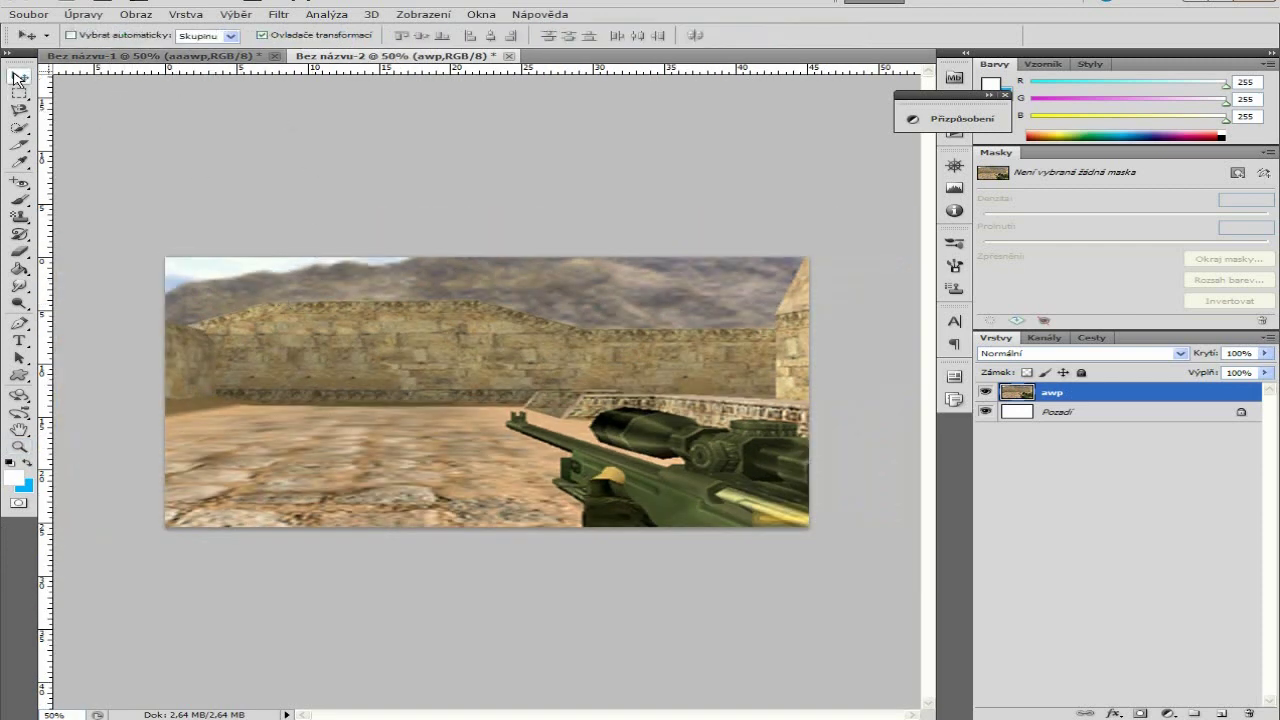
{"action": "left_click_drag", "start_coordinate": [183, 83], "coordinate": [170, 65]}
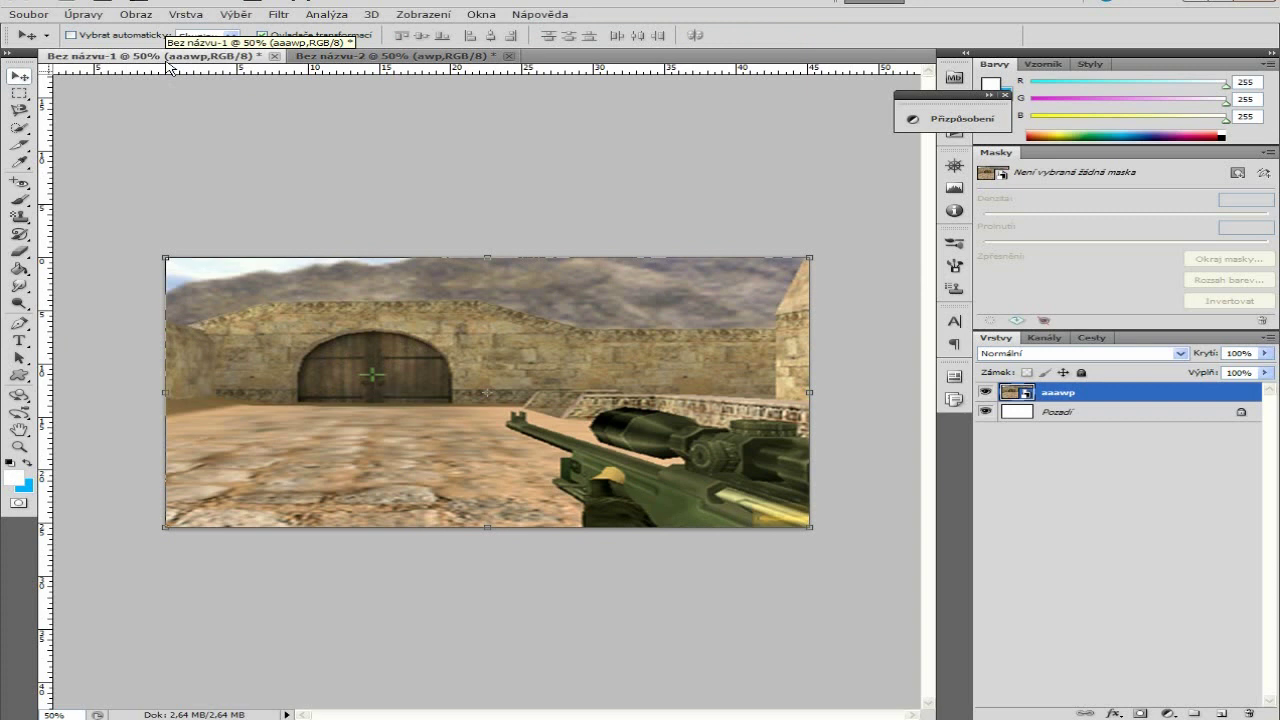
- Rasterize the aaawp smart object layer so its pixels can be edited
{"action": "left_click", "coordinate": [19, 250]}
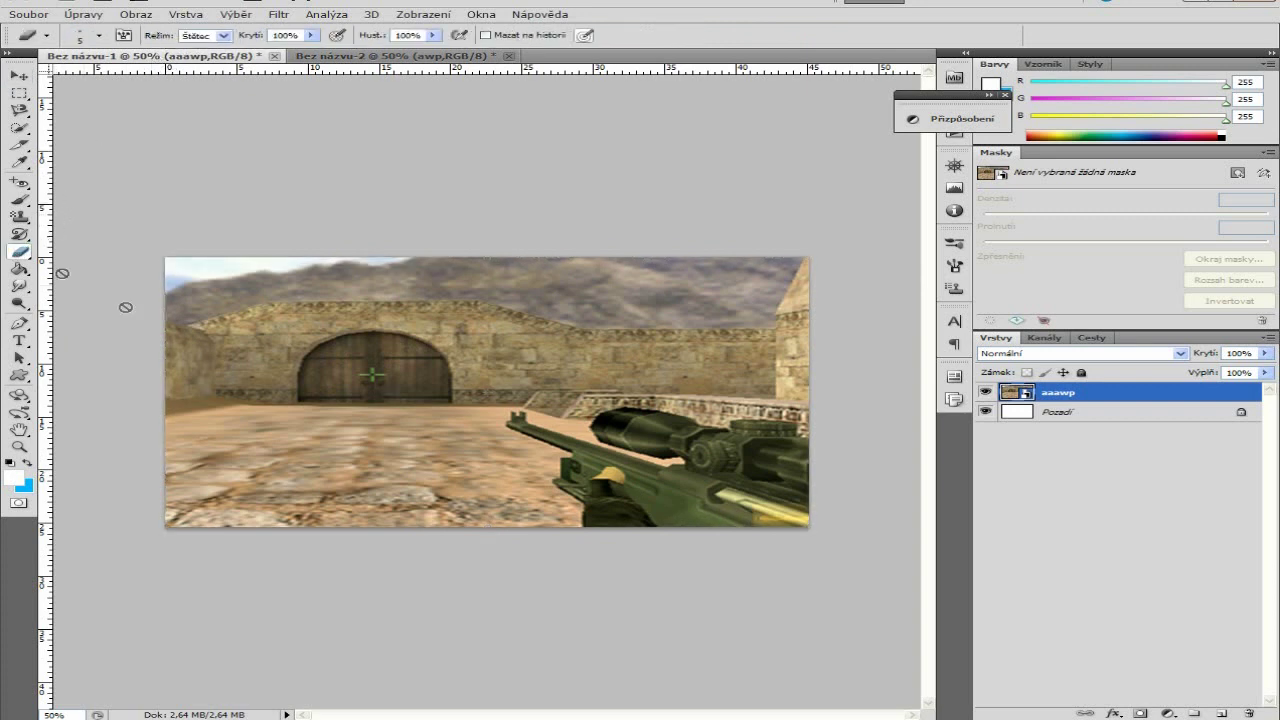
{"action": "left_click", "coordinate": [298, 432]}
{"action": "left_click", "coordinate": [574, 278]}
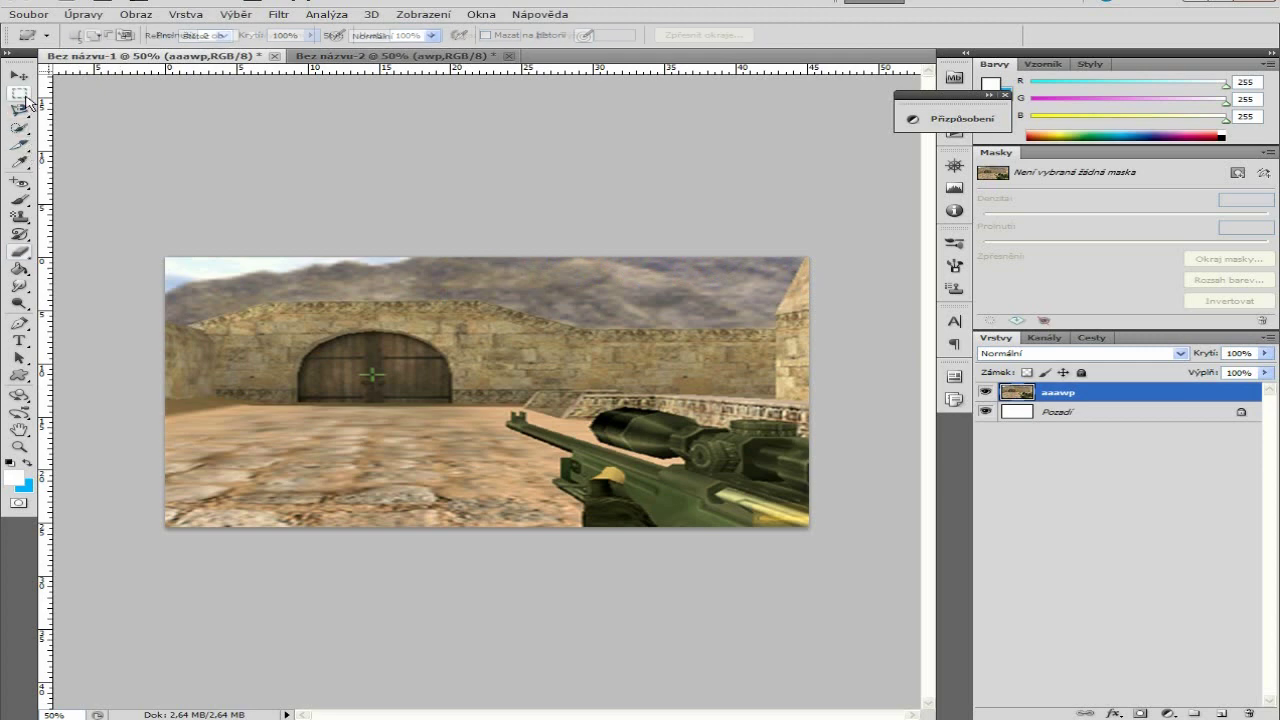
- Select the arched wooden gate with a rectangular marquee that includes a thin margin of wall
{"action": "left_click", "coordinate": [19, 446]}
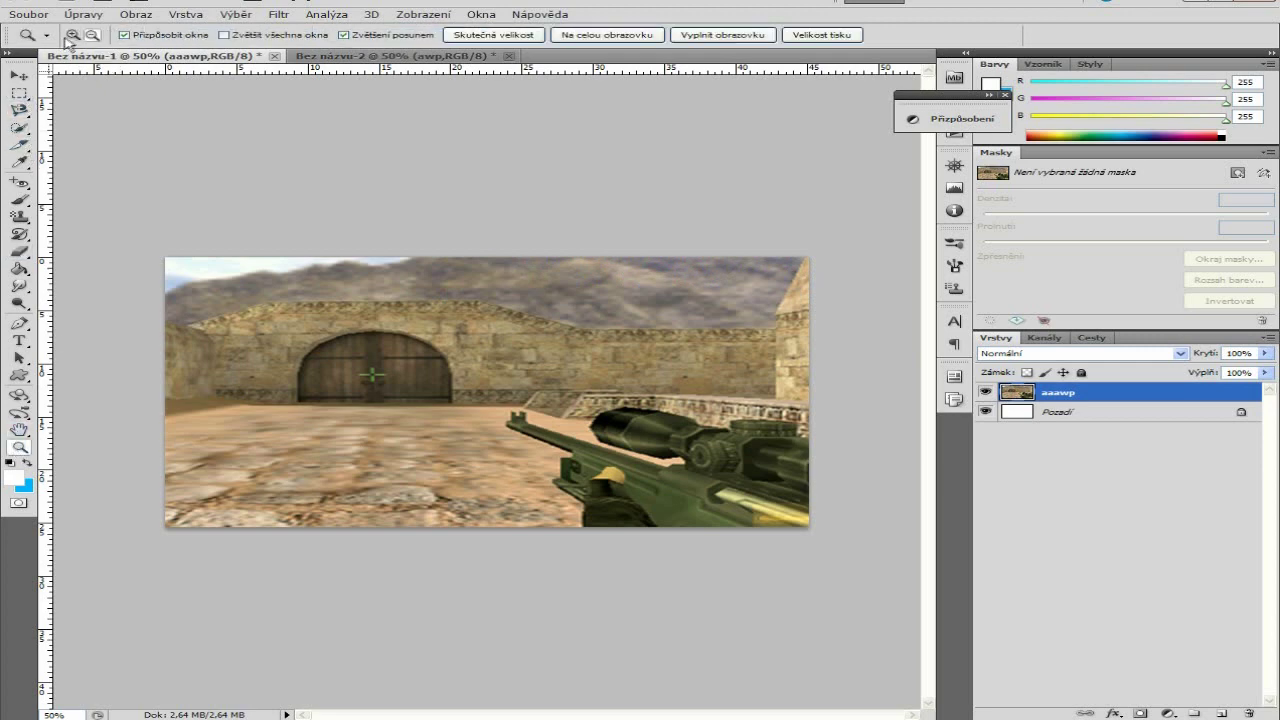
{"action": "left_click", "coordinate": [343, 396]}
{"action": "left_click", "coordinate": [250, 380]}
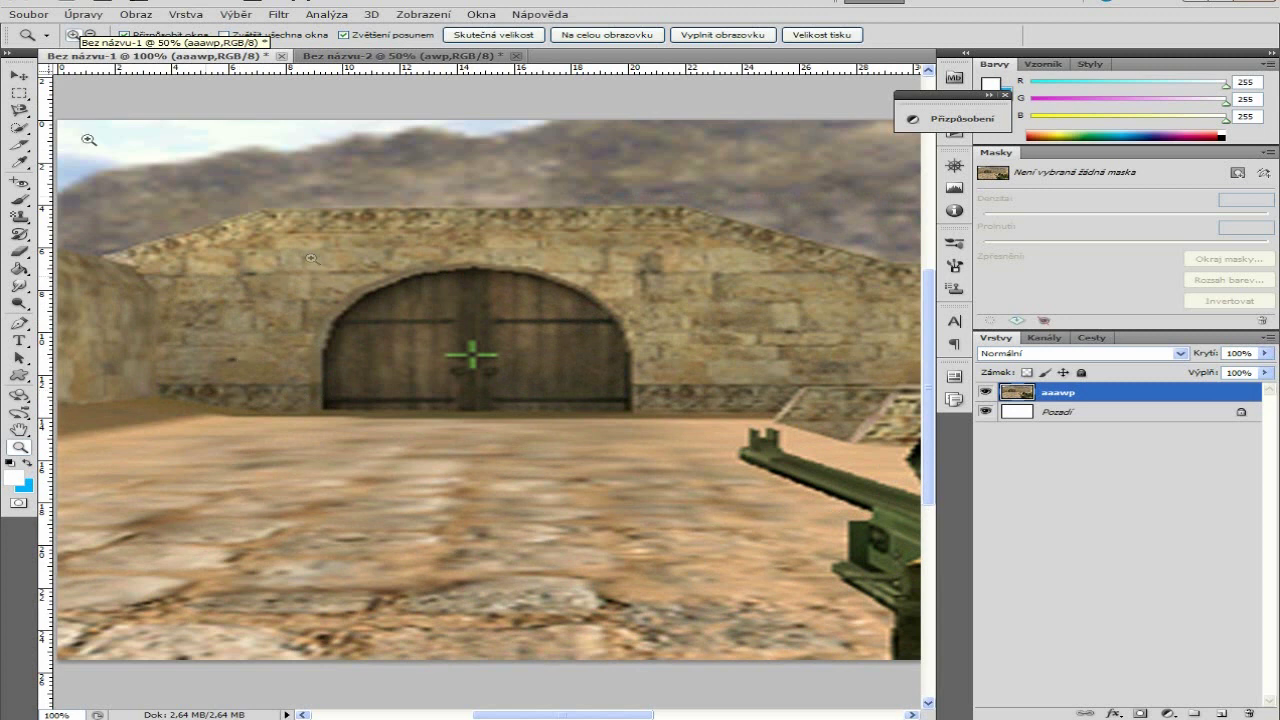
{"action": "left_click", "coordinate": [19, 93]}
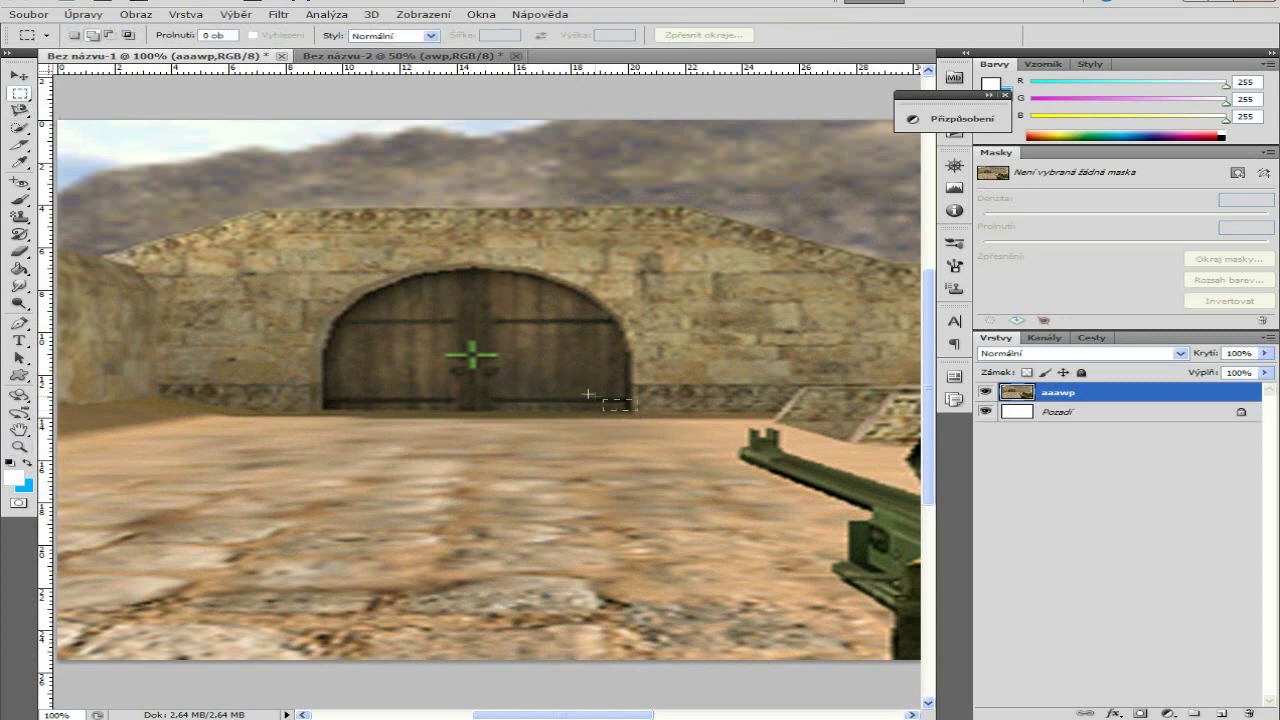
{"action": "left_click_drag", "start_coordinate": [368, 354], "coordinate": [306, 251]}
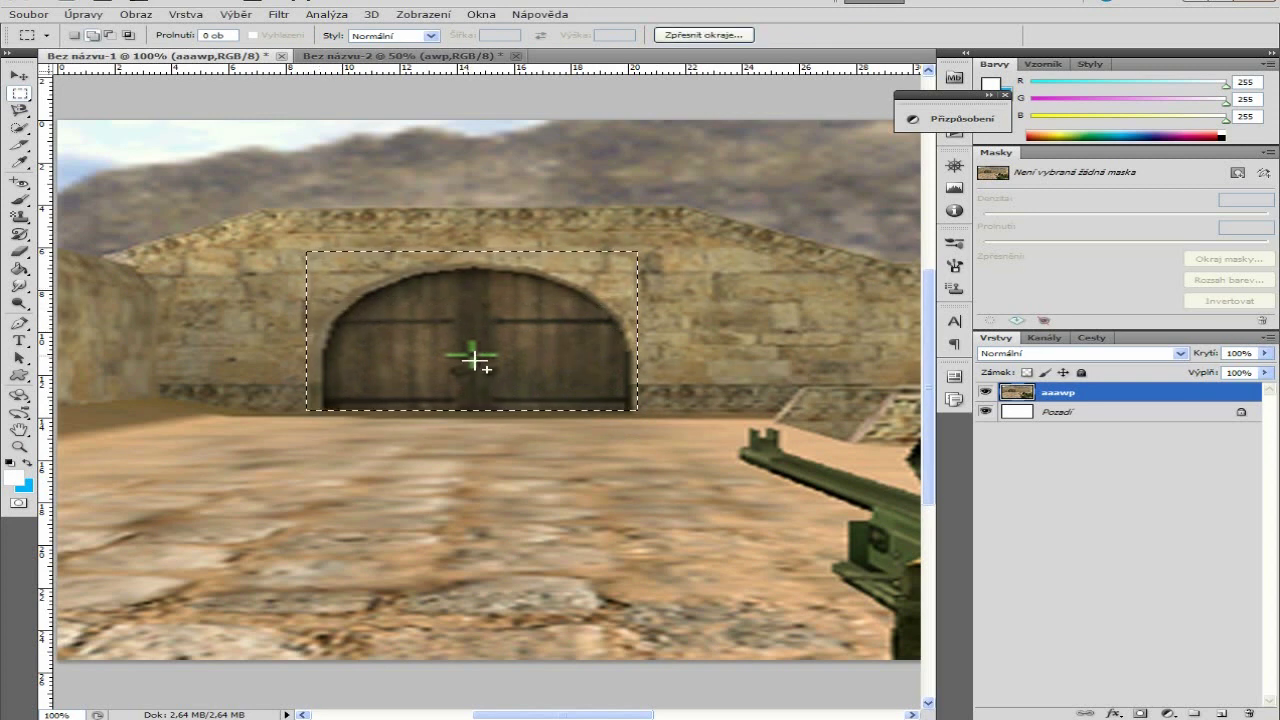
- Fill the selected gate area with Content-Aware (Podle obsahu) in Normal mode at 100% opacity
{"action": "right_click", "coordinate": [449, 313]}
{"action": "left_click", "coordinate": [509, 489]}
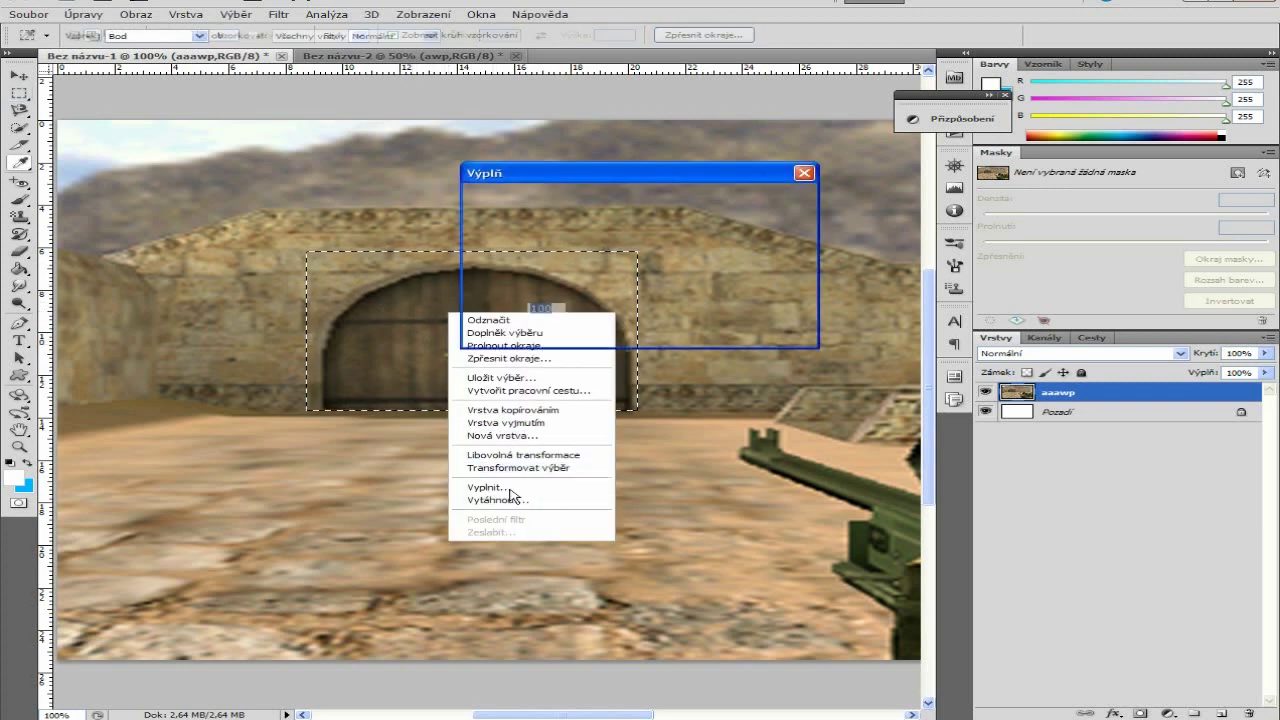
{"action": "left_click_drag", "start_coordinate": [640, 185], "coordinate": [956, 192]}
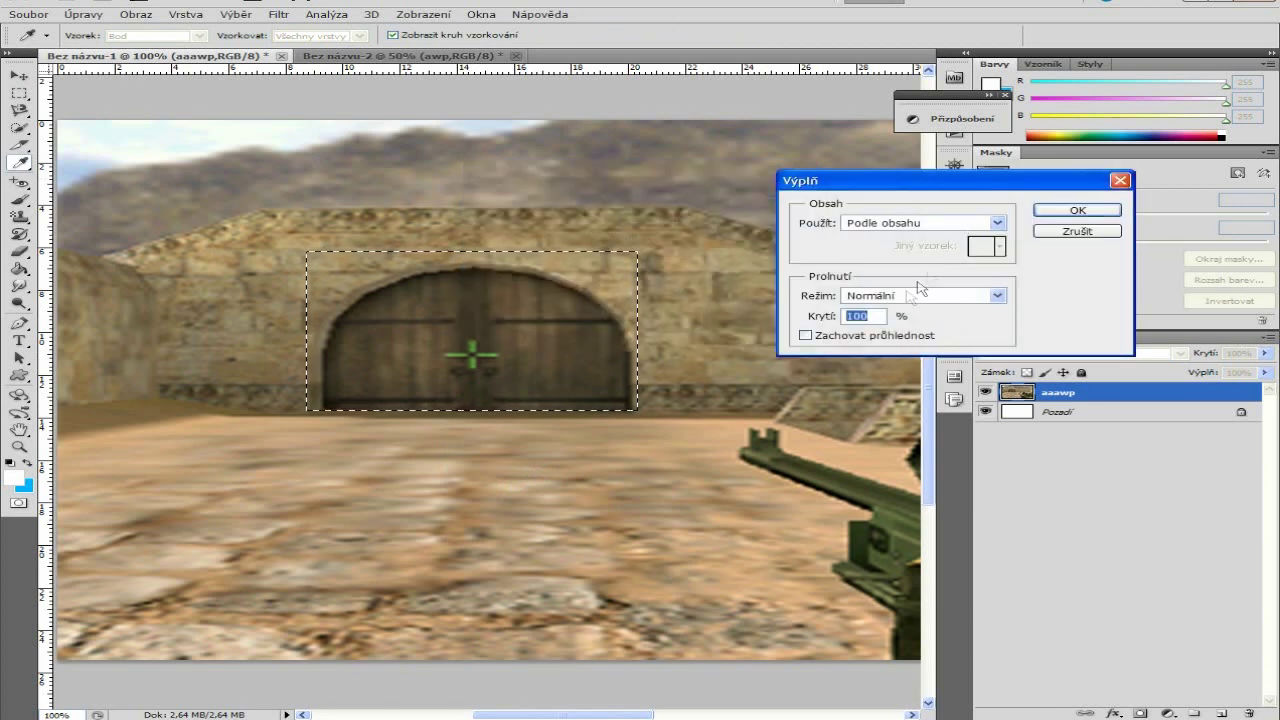
{"action": "left_click", "coordinate": [1094, 213]}
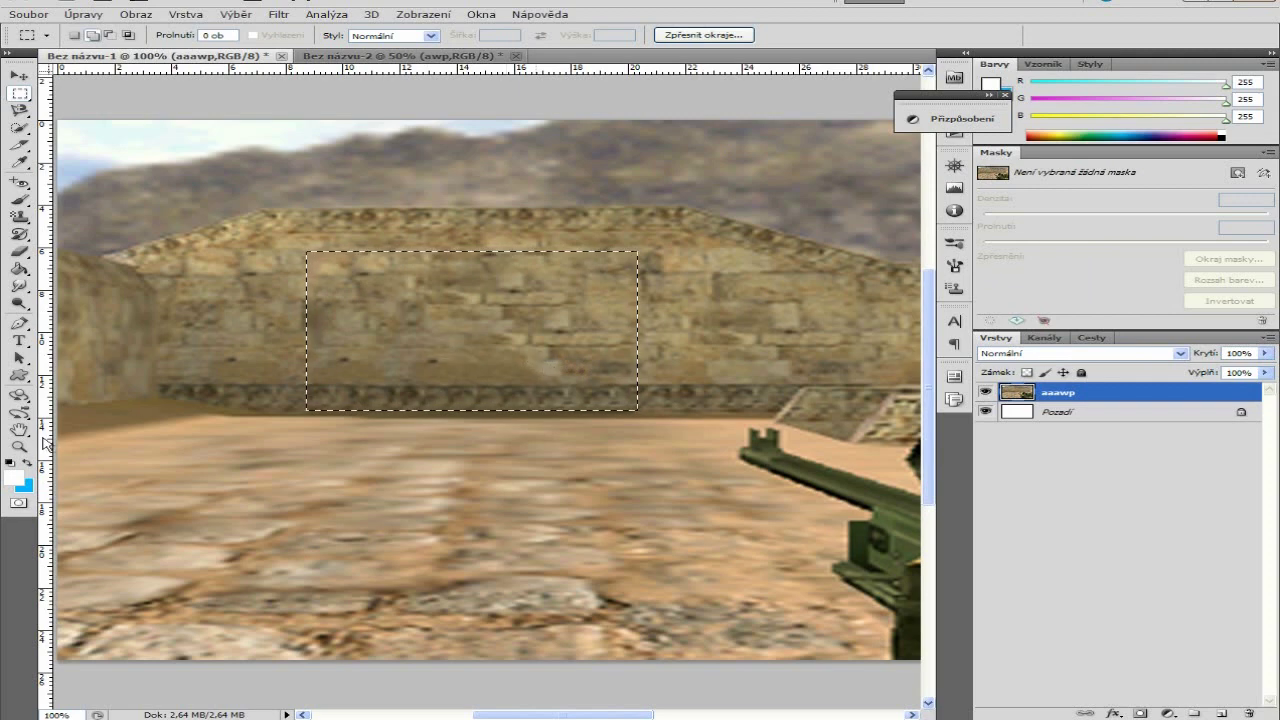
- Deselect the filled wall area
{"action": "key", "text": "z"}
{"action": "left_click", "coordinate": [97, 35]}
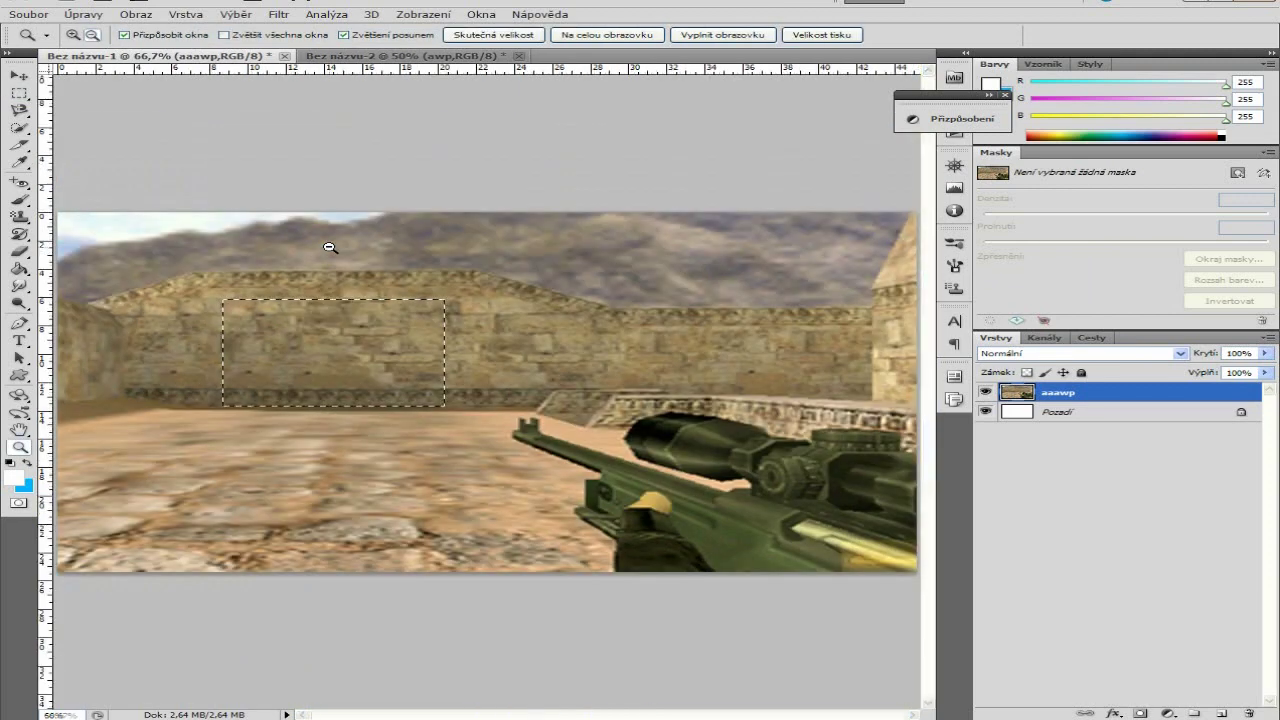
{"action": "left_click", "coordinate": [97, 35]}
{"action": "left_click", "coordinate": [19, 77]}
{"action": "left_click", "coordinate": [19, 91]}
{"action": "right_click", "coordinate": [336, 342]}
{"action": "left_click", "coordinate": [380, 352]}
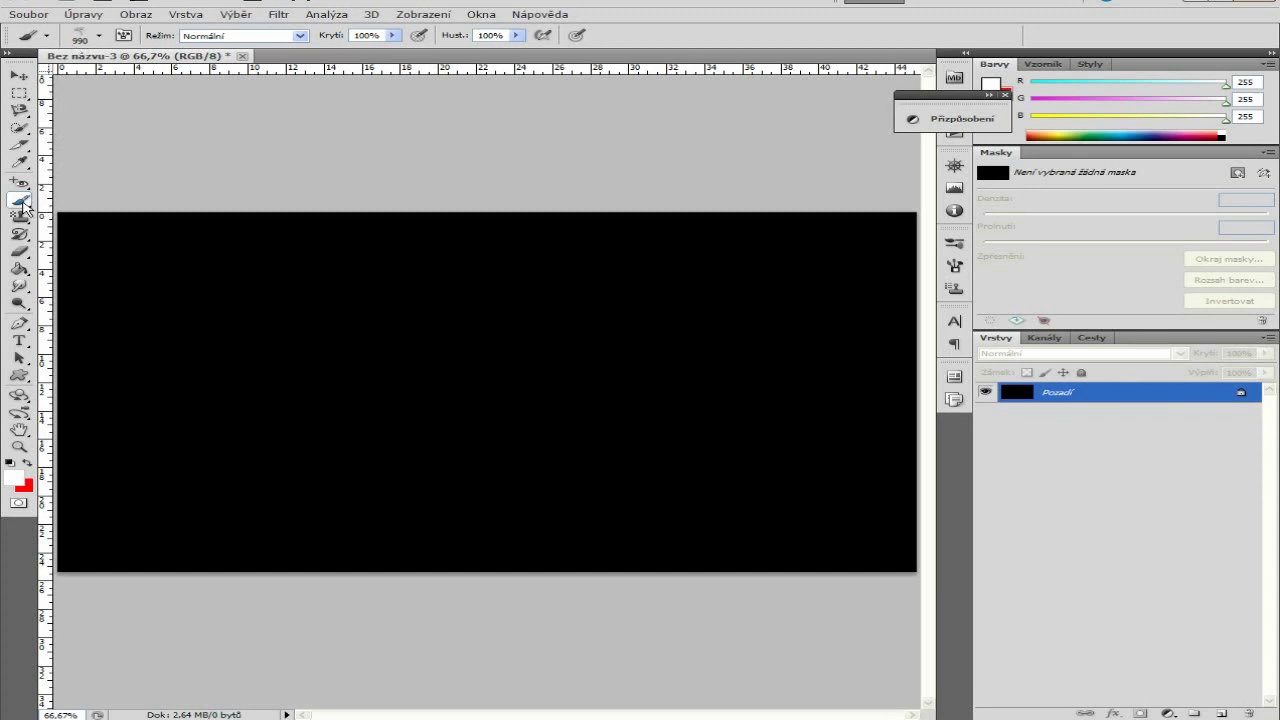
- Stamp the 990 px smoke brush in white on a new layer above the black background
{"action": "left_click", "coordinate": [79, 38]}
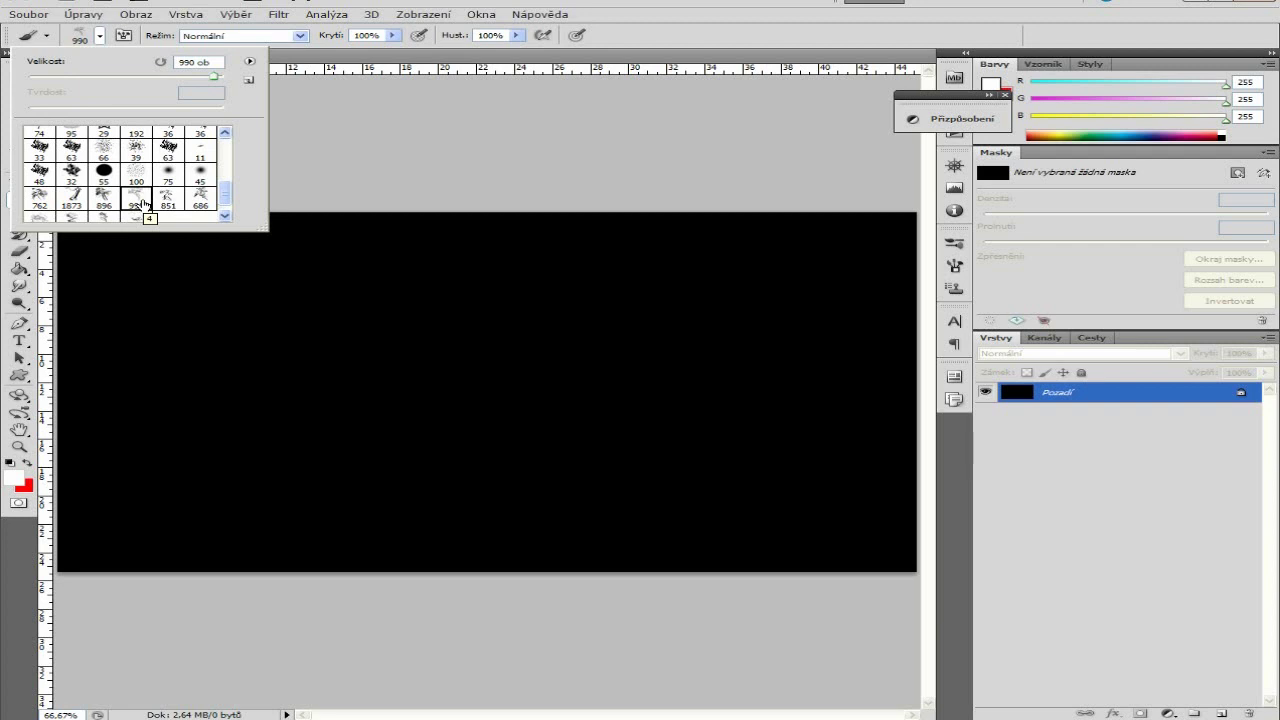
{"action": "left_click", "coordinate": [350, 462]}
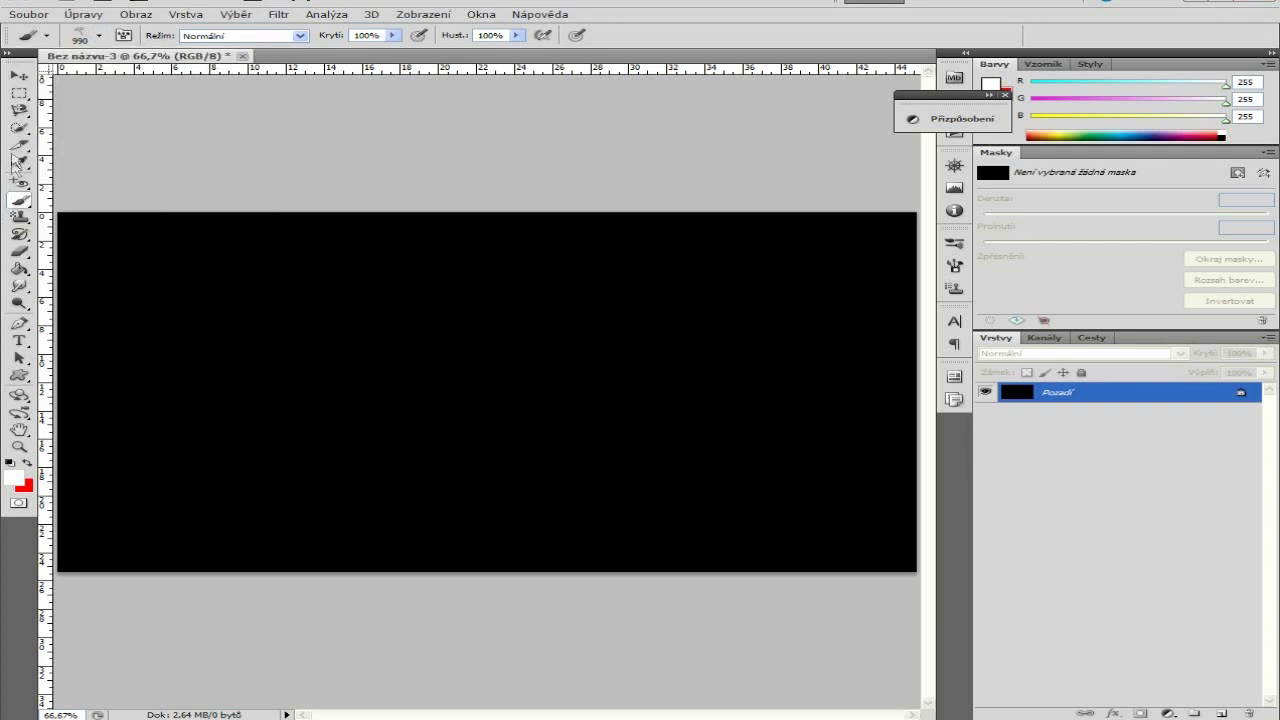
{"action": "left_click", "coordinate": [1222, 713]}
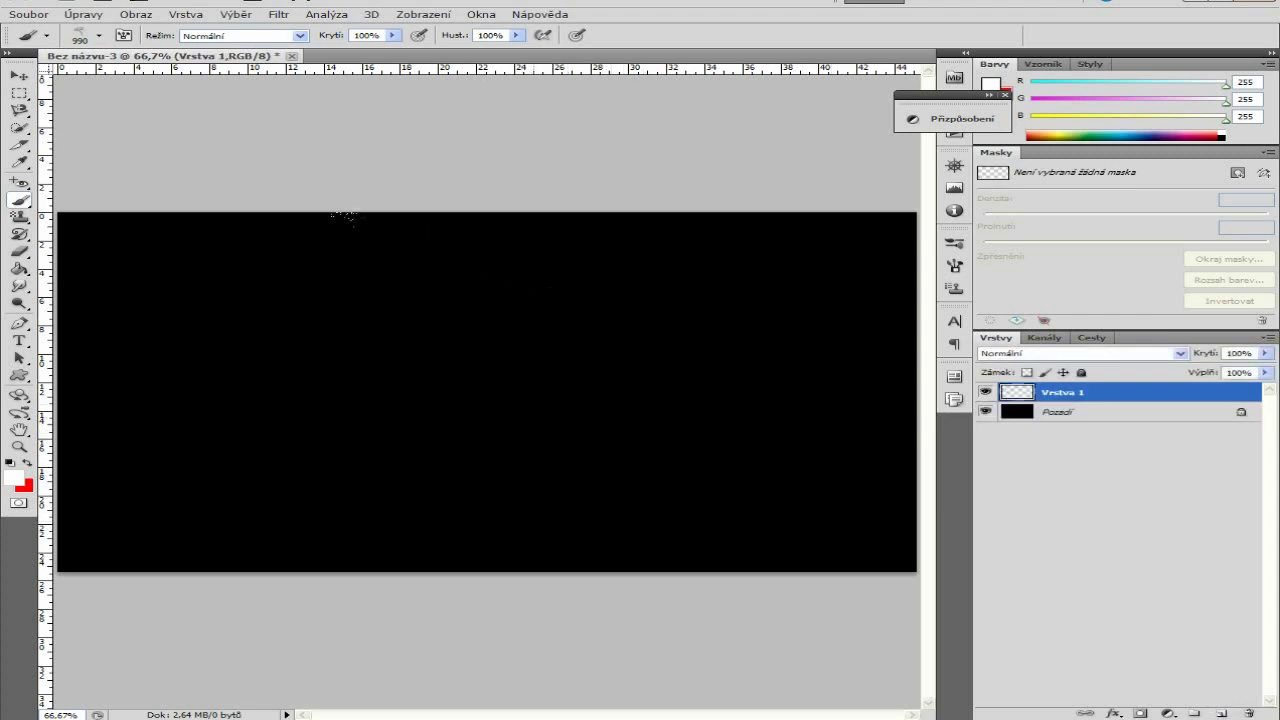
{"action": "left_click", "coordinate": [500, 390]}
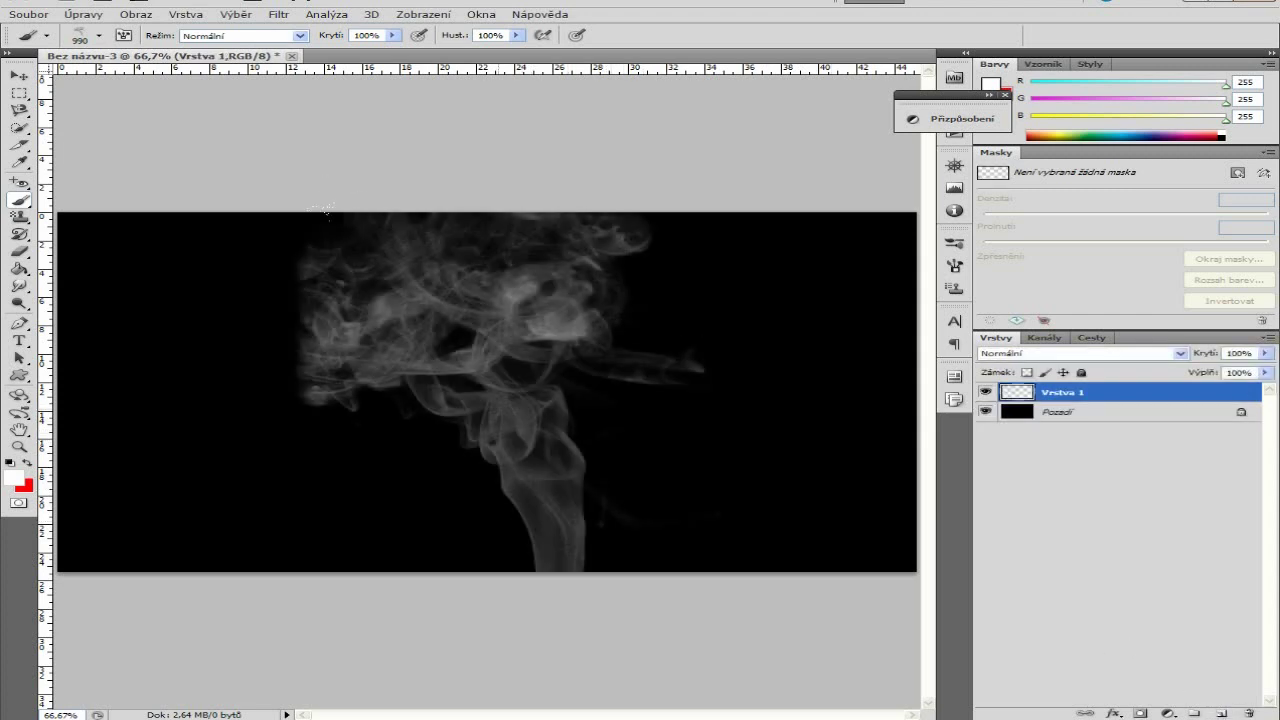
- Add a Gradient Overlay (Překrytí přechodem) effect to the smoke layer
{"action": "right_click", "coordinate": [1087, 392]}
{"action": "left_click", "coordinate": [1118, 411]}
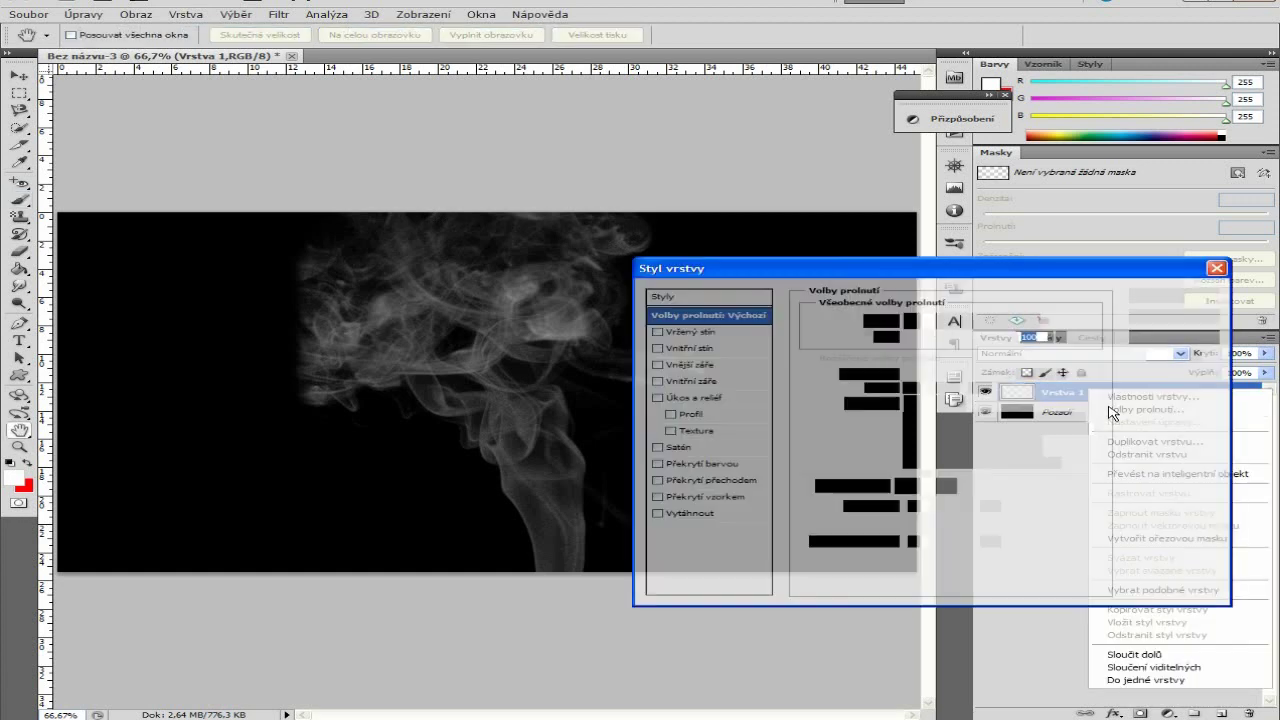
{"action": "left_click", "coordinate": [658, 480]}
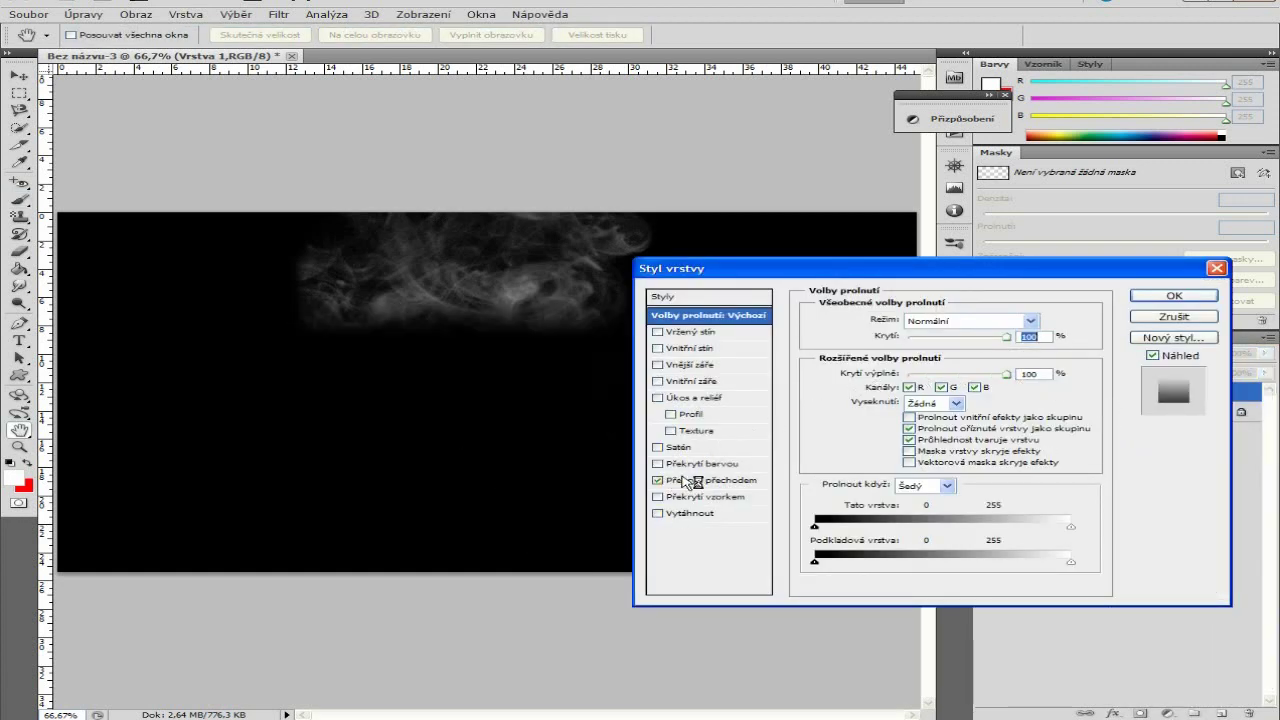
{"action": "left_click", "coordinate": [695, 481]}
- Set the start colour stop of the overlay's gradient to bright green
{"action": "left_click", "coordinate": [929, 355]}
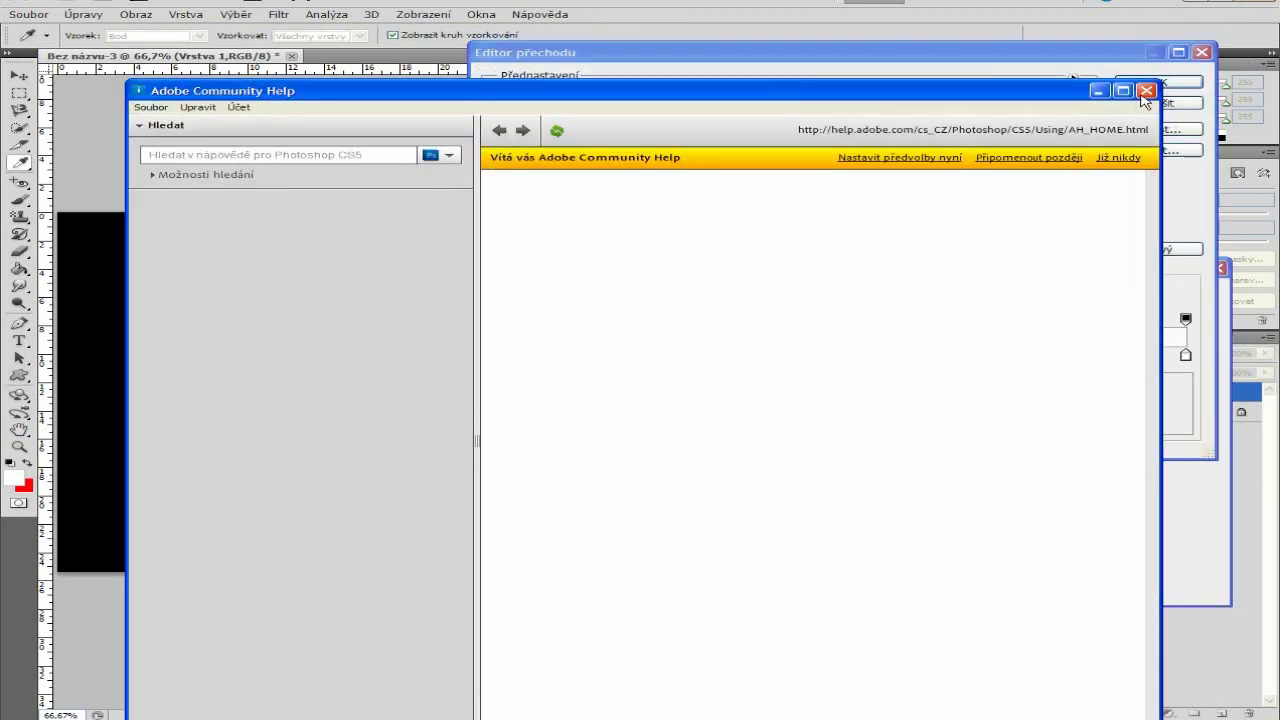
{"action": "left_click", "coordinate": [1146, 91]}
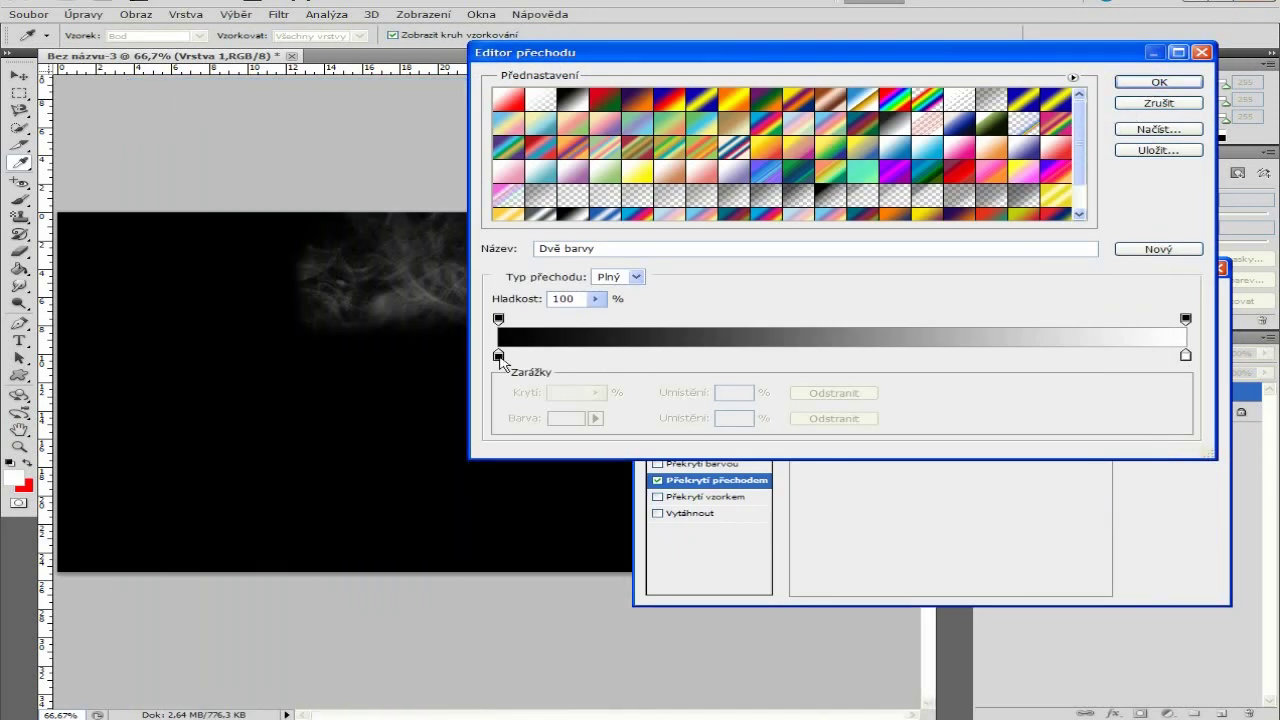
{"action": "double_click", "coordinate": [499, 356]}
{"action": "left_click", "coordinate": [1015, 492]}
{"action": "left_click", "coordinate": [957, 423]}
{"action": "left_click", "coordinate": [992, 358]}
{"action": "left_click", "coordinate": [1198, 348]}
- Set the end colour stop of the overlay's gradient to bright light blue
{"action": "left_click", "coordinate": [1186, 355]}
{"action": "double_click", "coordinate": [1186, 356]}
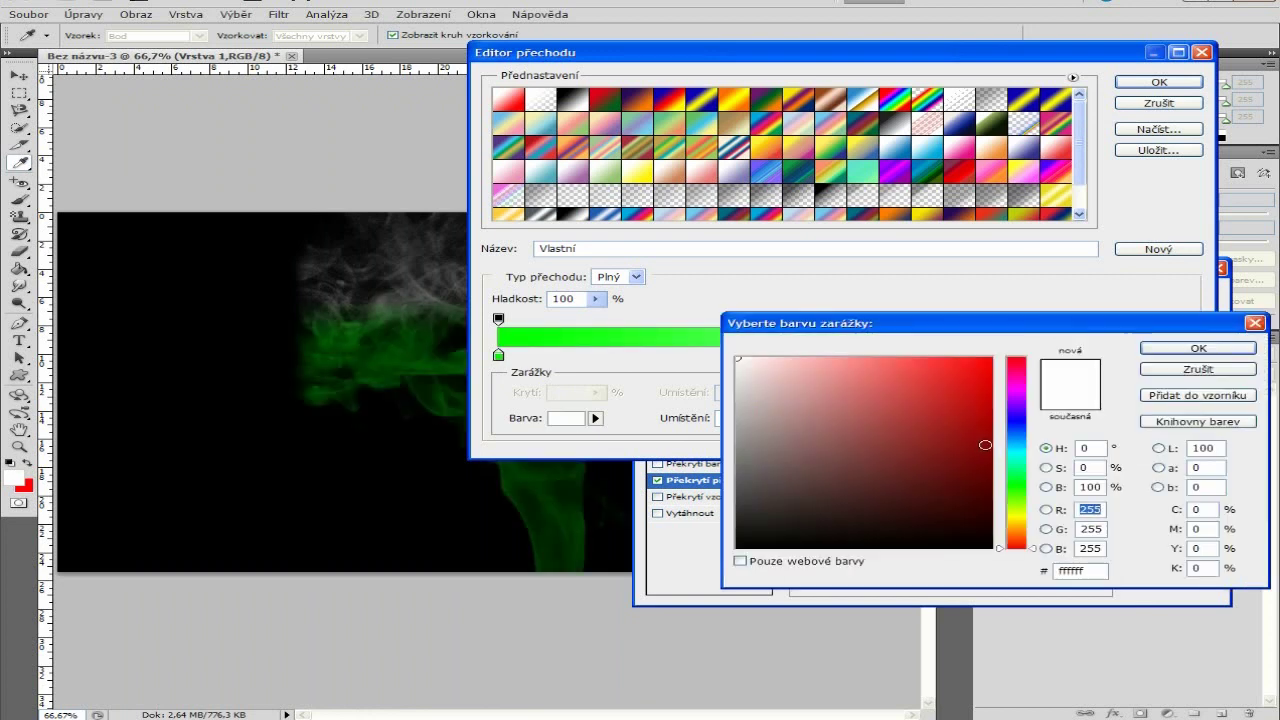
{"action": "left_click", "coordinate": [1016, 444]}
{"action": "left_click", "coordinate": [991, 358]}
{"action": "left_click", "coordinate": [1228, 345]}
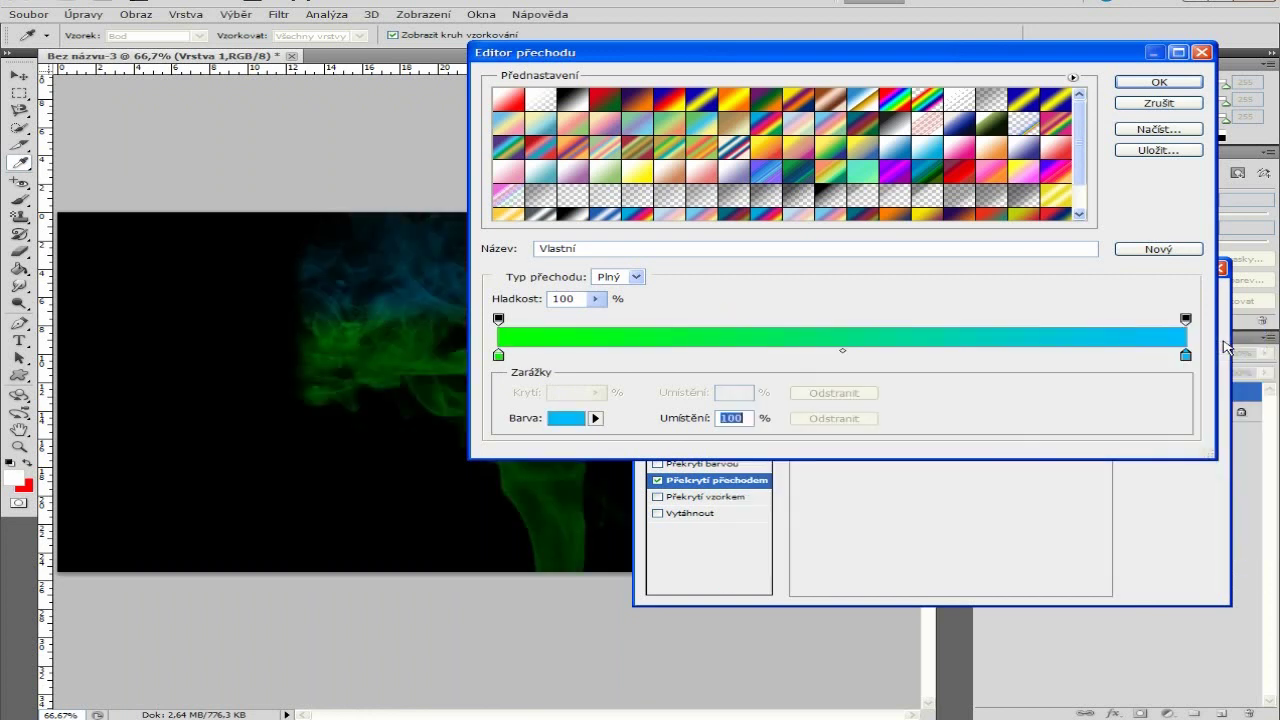
- Apply the gradient overlay to the smoke with Align with Layer (Zarovnat podle vrstvy) turned off
{"action": "left_click", "coordinate": [1155, 84]}
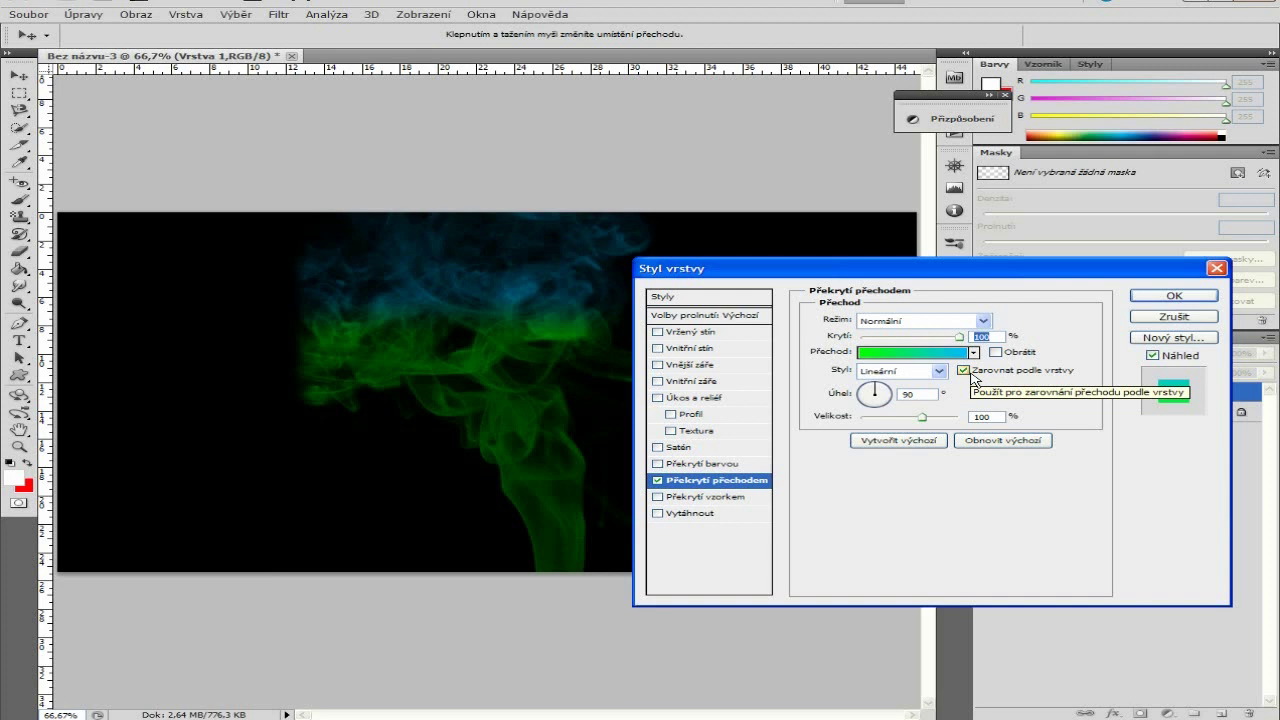
{"action": "left_click", "coordinate": [971, 375]}
{"action": "left_click", "coordinate": [1138, 296]}
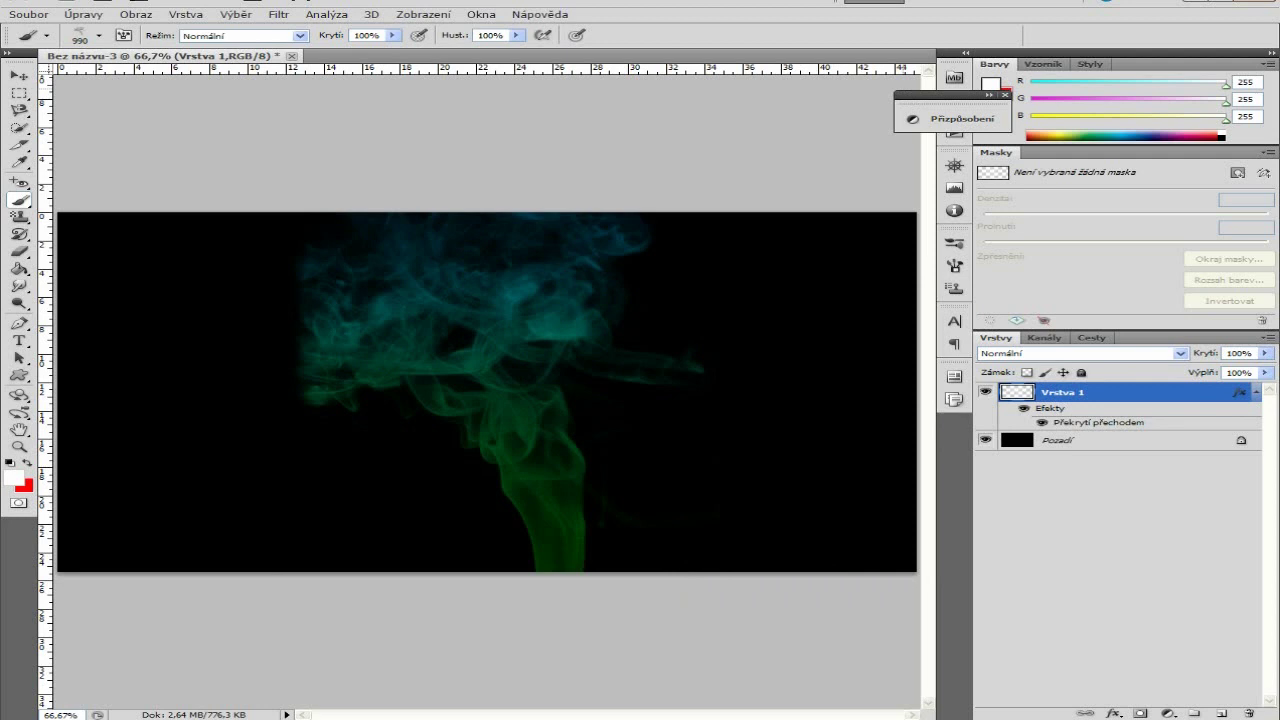
- Replace the coloured smoke layer with a new layer and stamp the 990 px smoke brush in white right of the canvas centre
{"action": "key", "text": "Delete"}
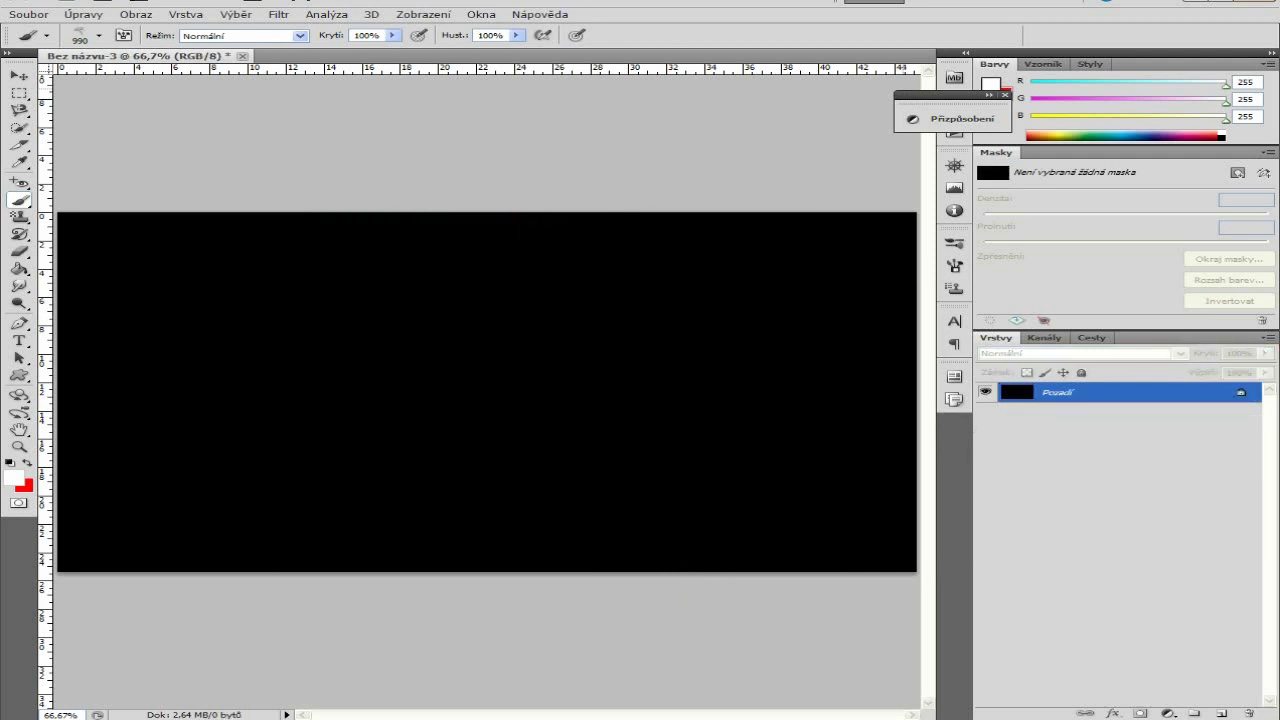
{"action": "left_click", "coordinate": [1222, 713]}
{"action": "left_click", "coordinate": [85, 43]}
{"action": "left_click", "coordinate": [85, 43]}
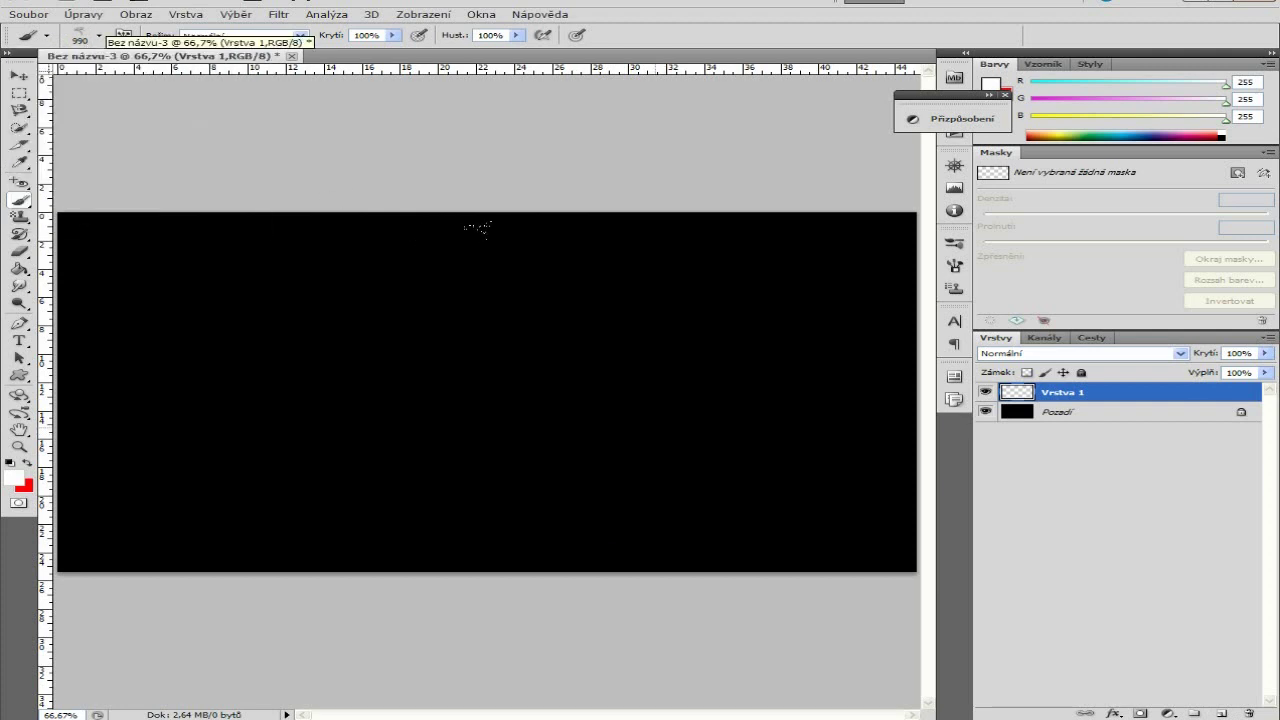
{"action": "left_click", "coordinate": [658, 392]}
- Stamp the 686 px smoke brush over the lower left part of the smoke, redoing the stamp once to adjust its position
{"action": "left_click", "coordinate": [85, 40]}
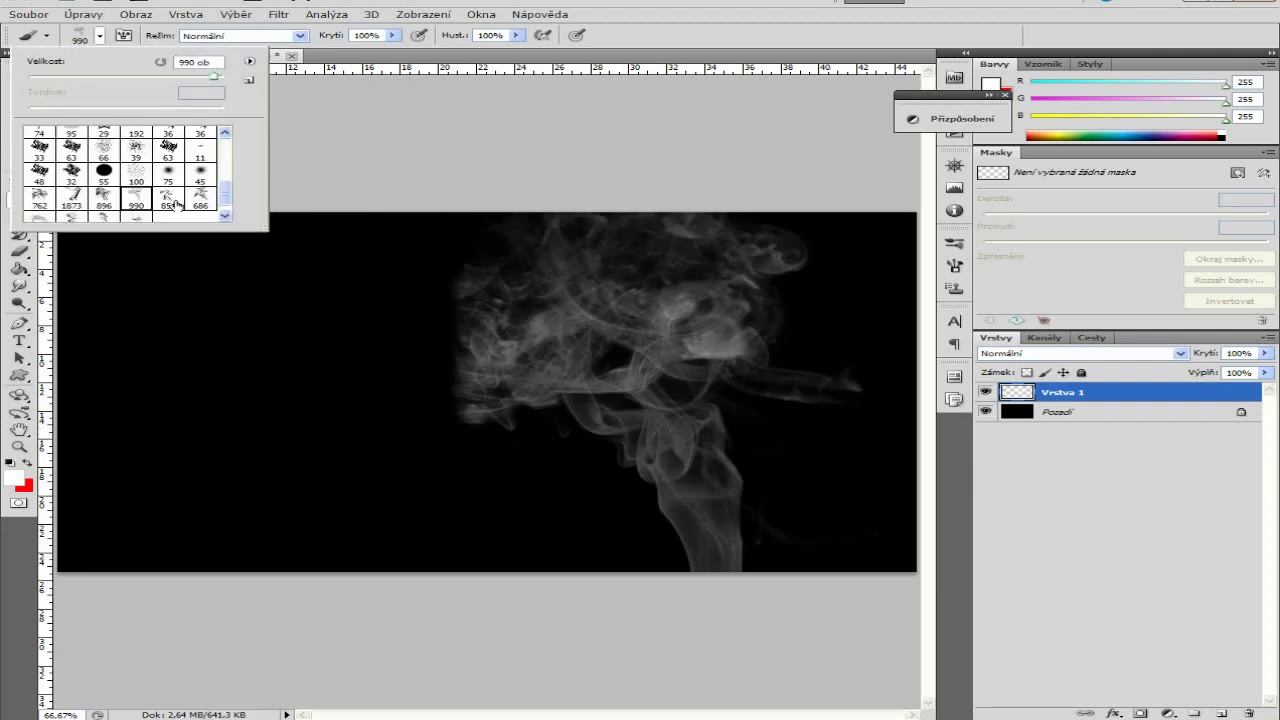
{"action": "left_click", "coordinate": [201, 198]}
{"action": "left_click", "coordinate": [617, 26]}
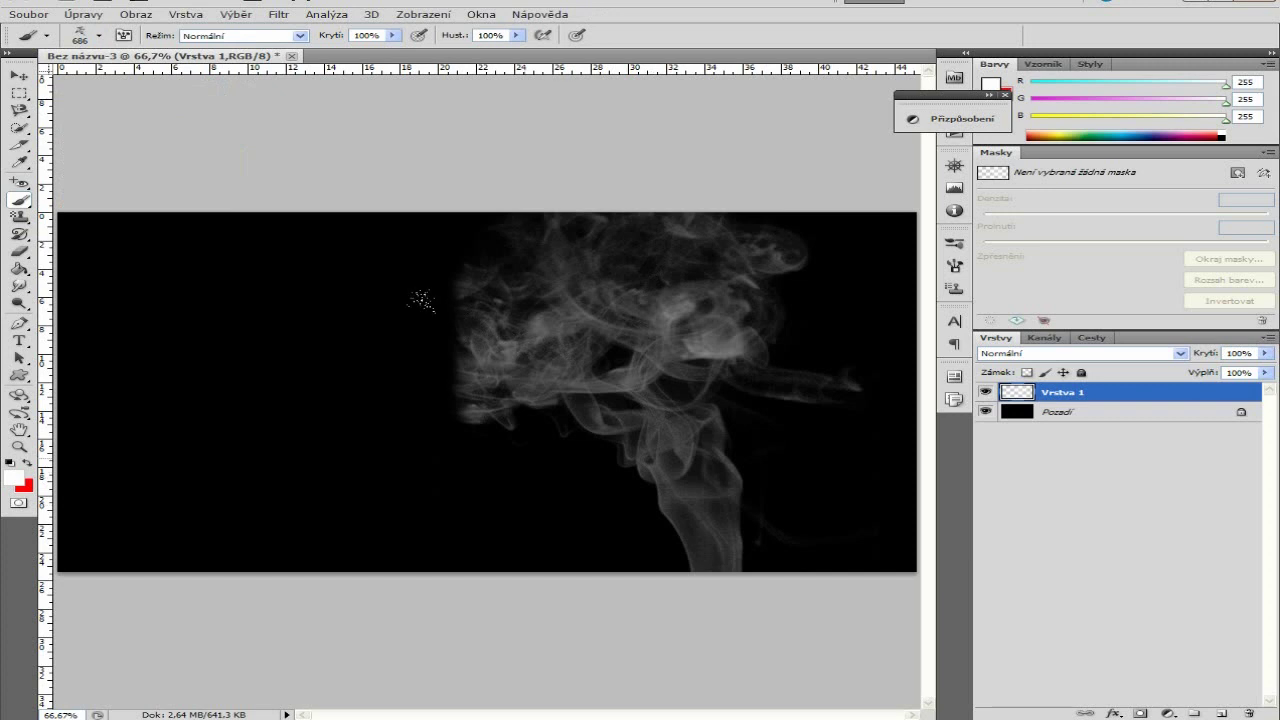
{"action": "left_click", "coordinate": [520, 400]}
{"action": "key", "text": "ctrl+z"}
{"action": "left_click", "coordinate": [450, 352]}
- Stamp the second 952 px smoke brush over the right side of the smoke
{"action": "left_click", "coordinate": [78, 33]}
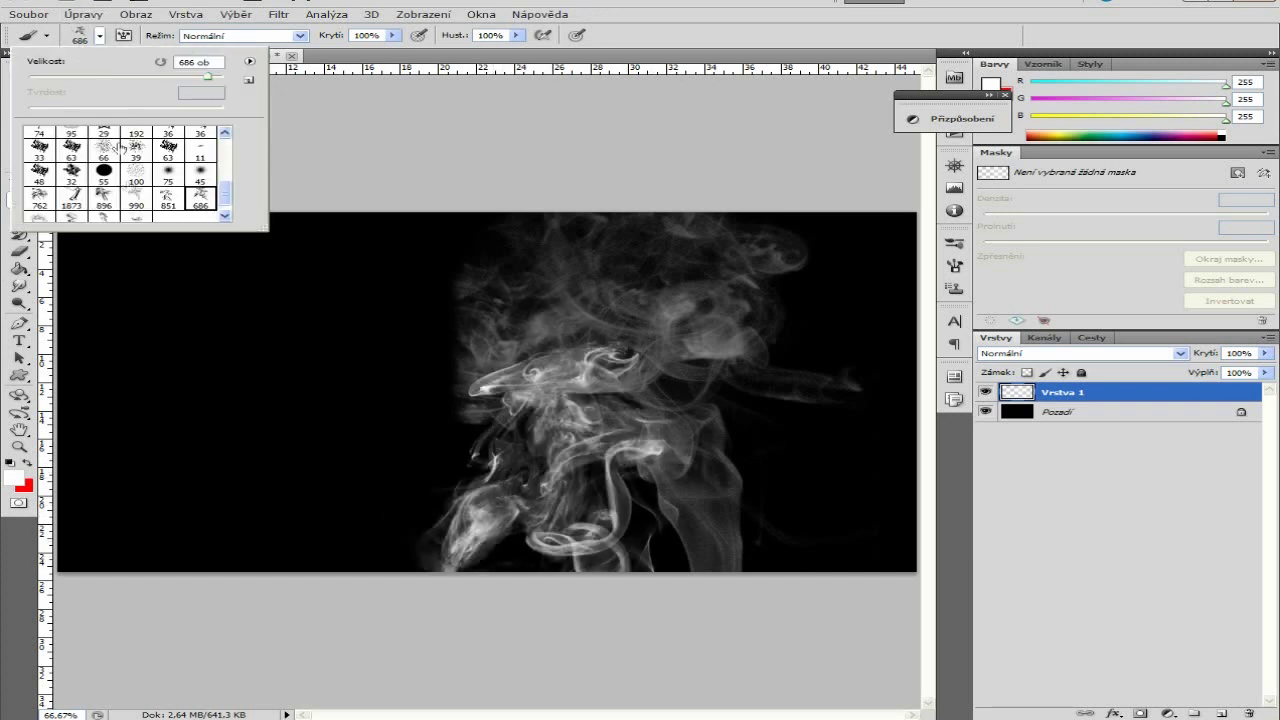
{"action": "left_click", "coordinate": [71, 195]}
{"action": "scroll", "coordinate": [52, 175], "scroll_direction": "down", "scroll_amount": 1}
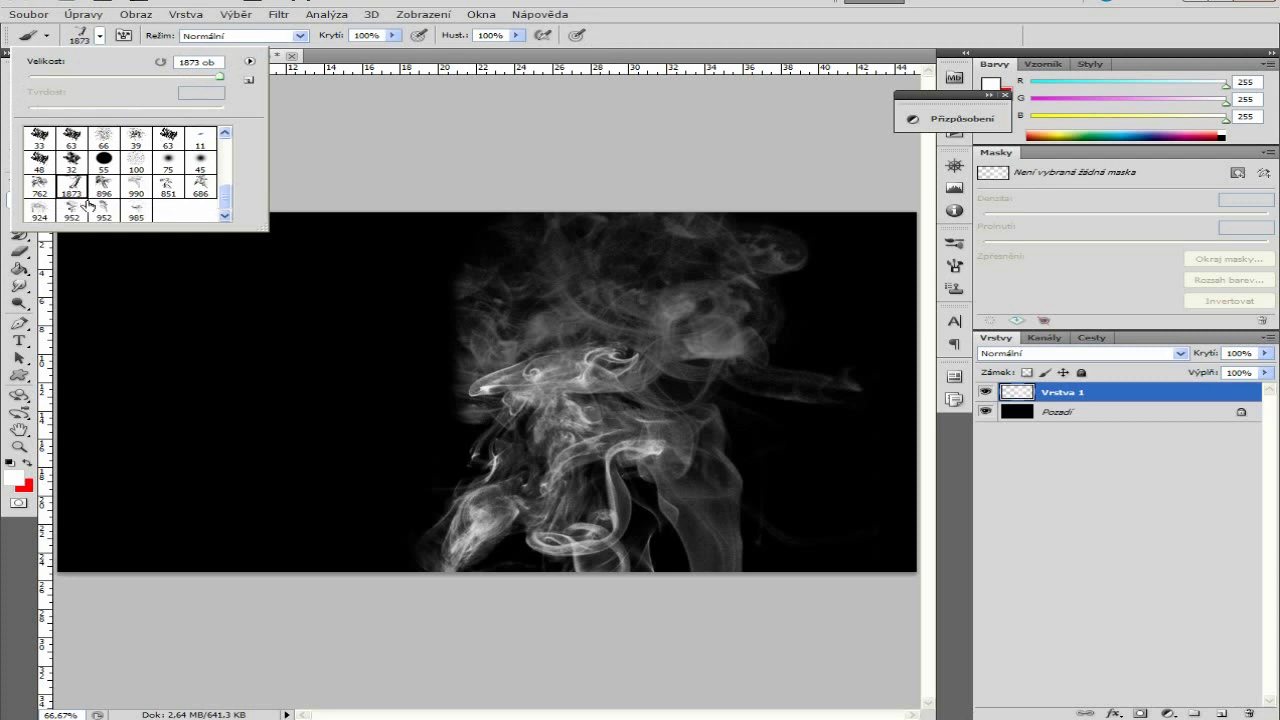
{"action": "left_click", "coordinate": [104, 208]}
{"action": "left_click", "coordinate": [692, 302]}
{"action": "left_click", "coordinate": [692, 302]}
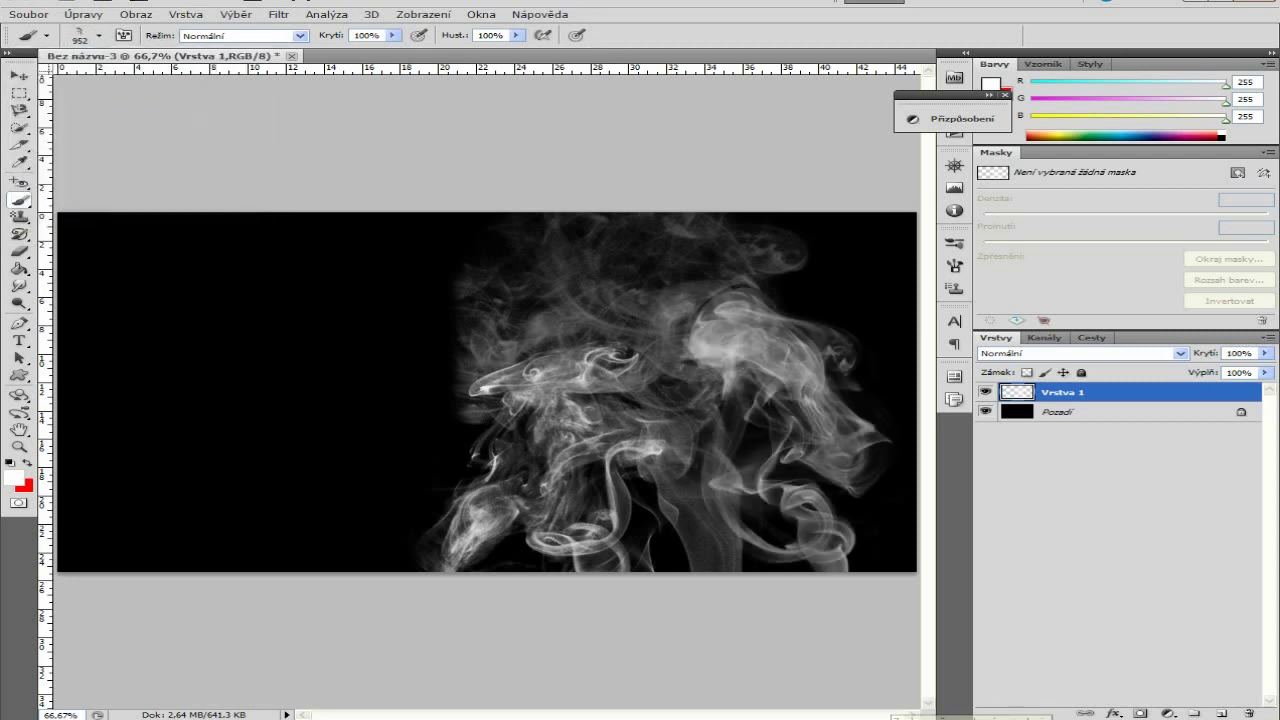
- Add a new layer above the smoke and set up a soft round brush at 618 px with 0% hardness
{"action": "left_click", "coordinate": [1222, 713]}
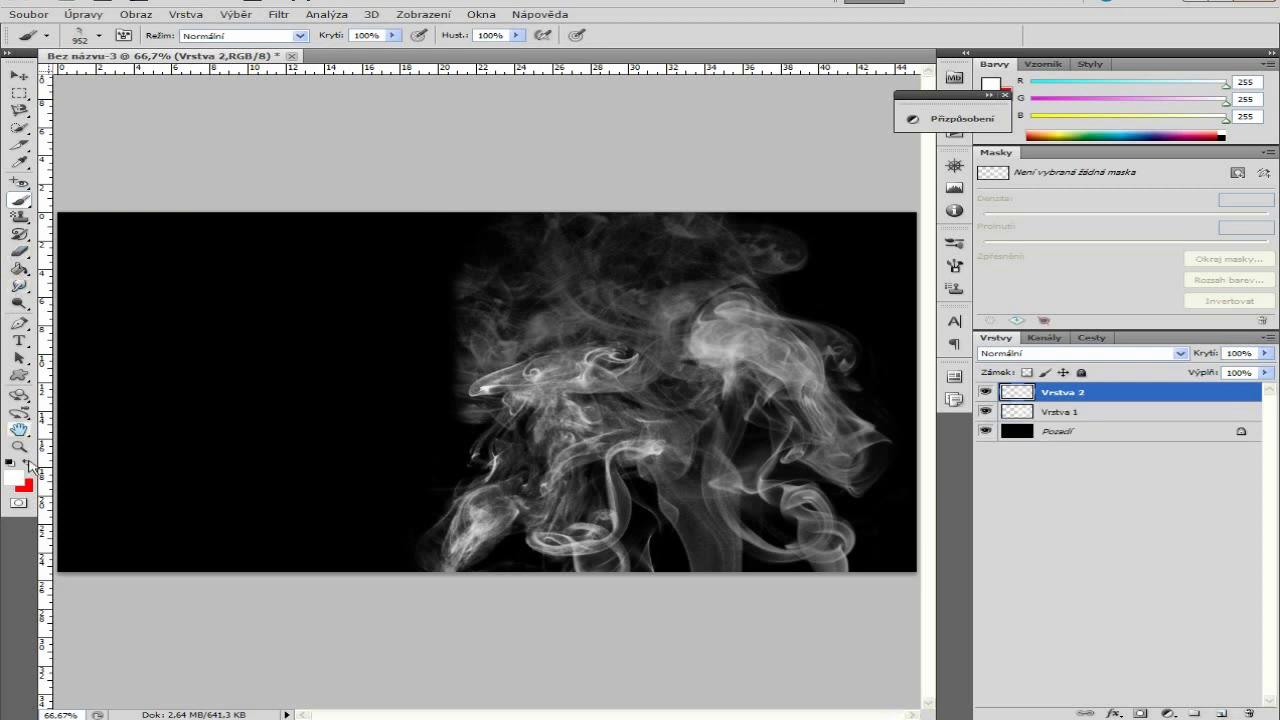
{"action": "left_click", "coordinate": [80, 36]}
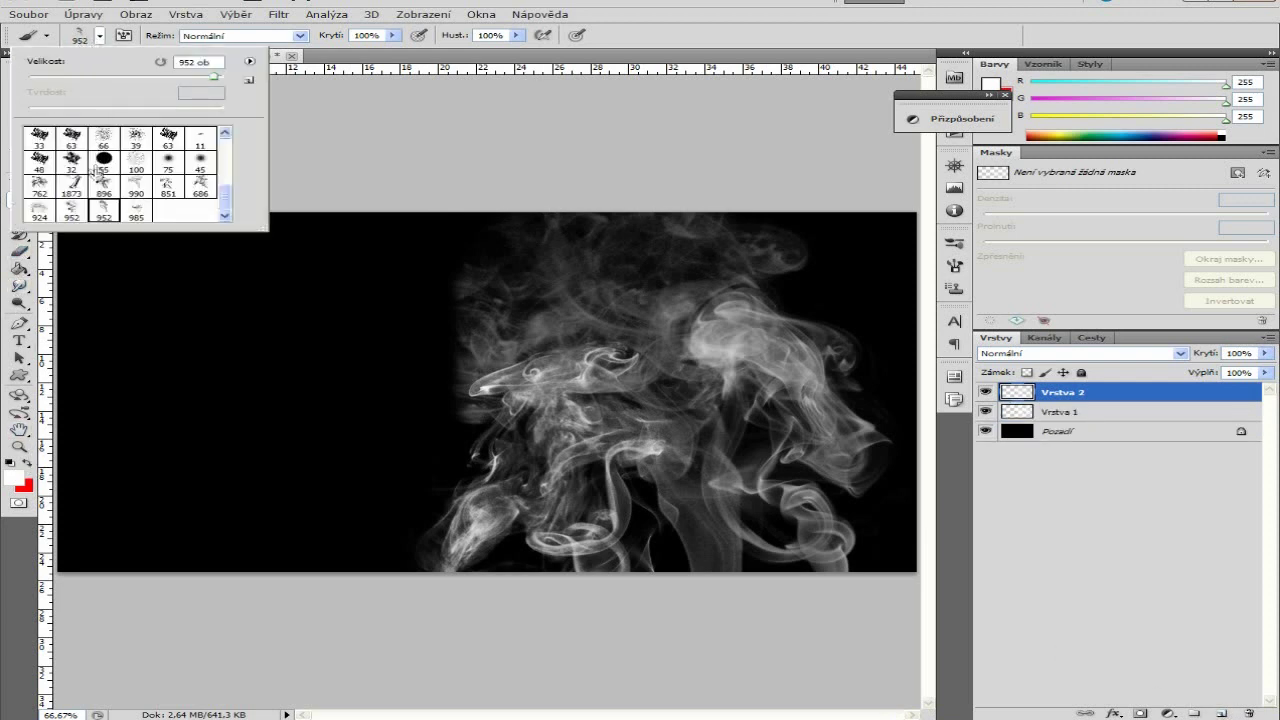
{"action": "scroll", "coordinate": [97, 175], "scroll_direction": "up", "scroll_amount": 5}
{"action": "left_click", "coordinate": [104, 137]}
{"action": "left_click_drag", "start_coordinate": [191, 76], "coordinate": [209, 83]}
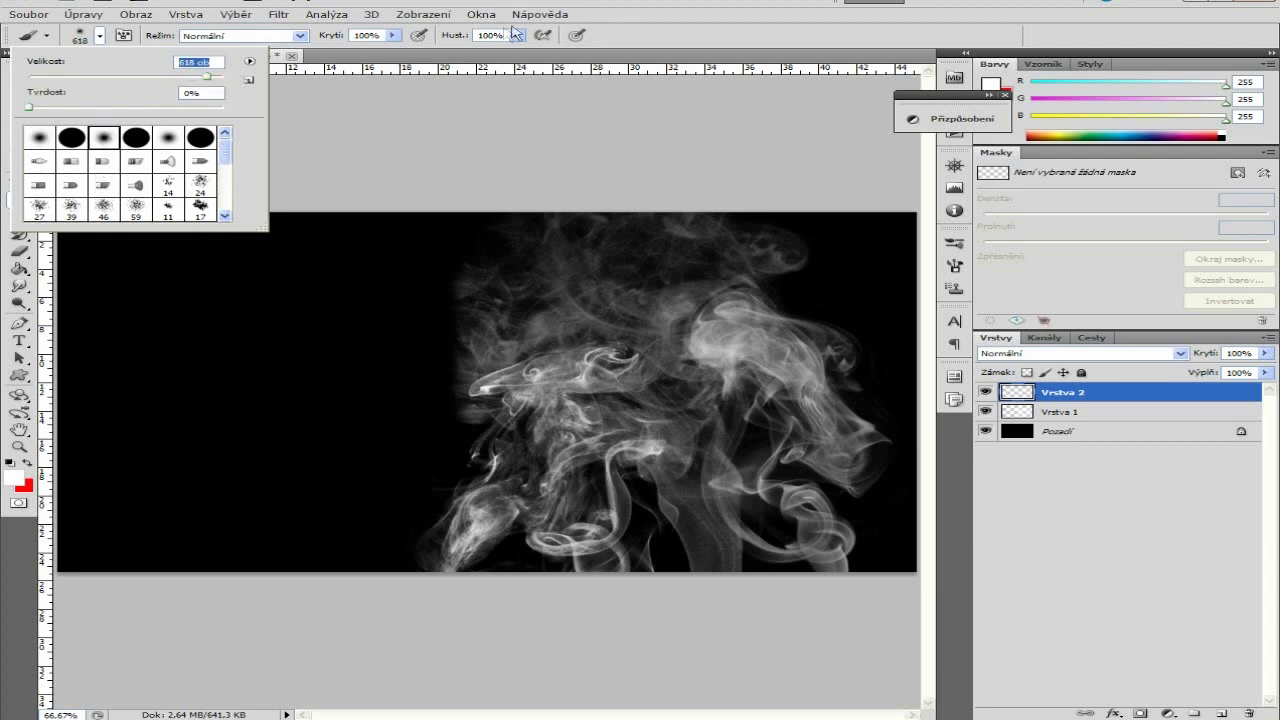
{"action": "left_click", "coordinate": [690, 35]}
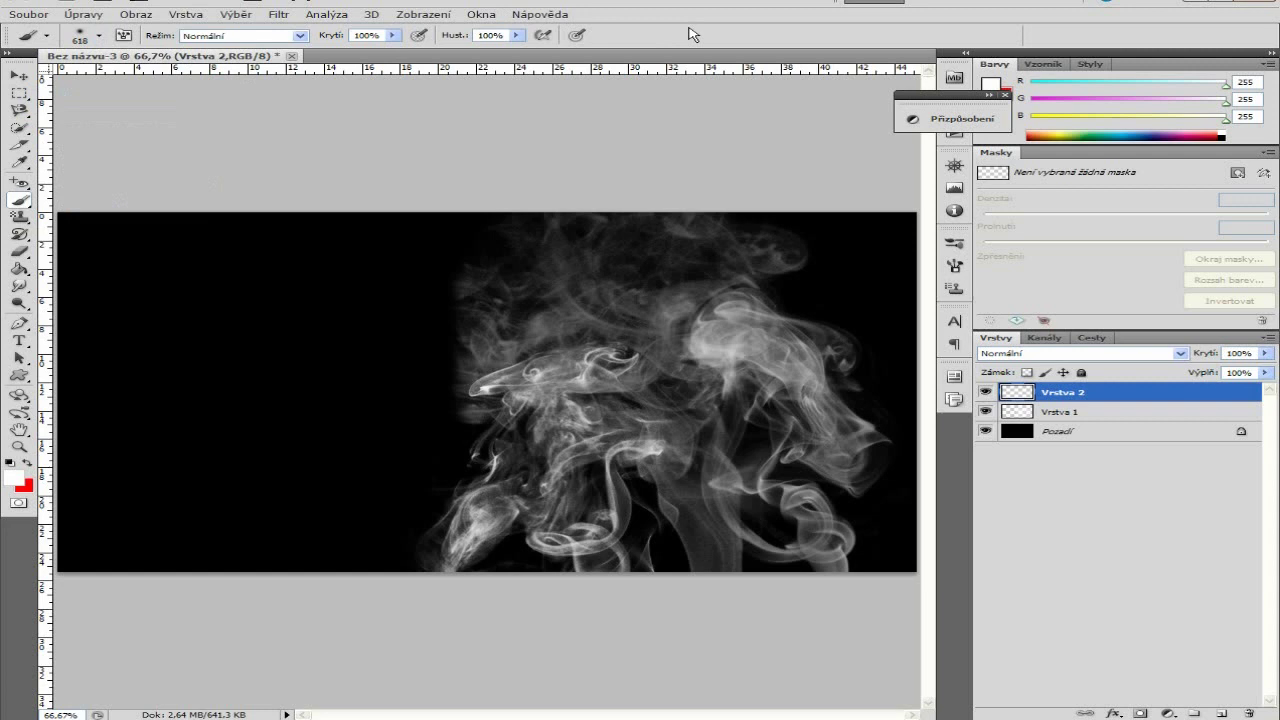
- Dab pure red over the upper part of the smoke and green (RGB 0, 255, 30) over its right side
{"action": "left_click", "coordinate": [29, 463]}
{"action": "left_click", "coordinate": [648, 258]}
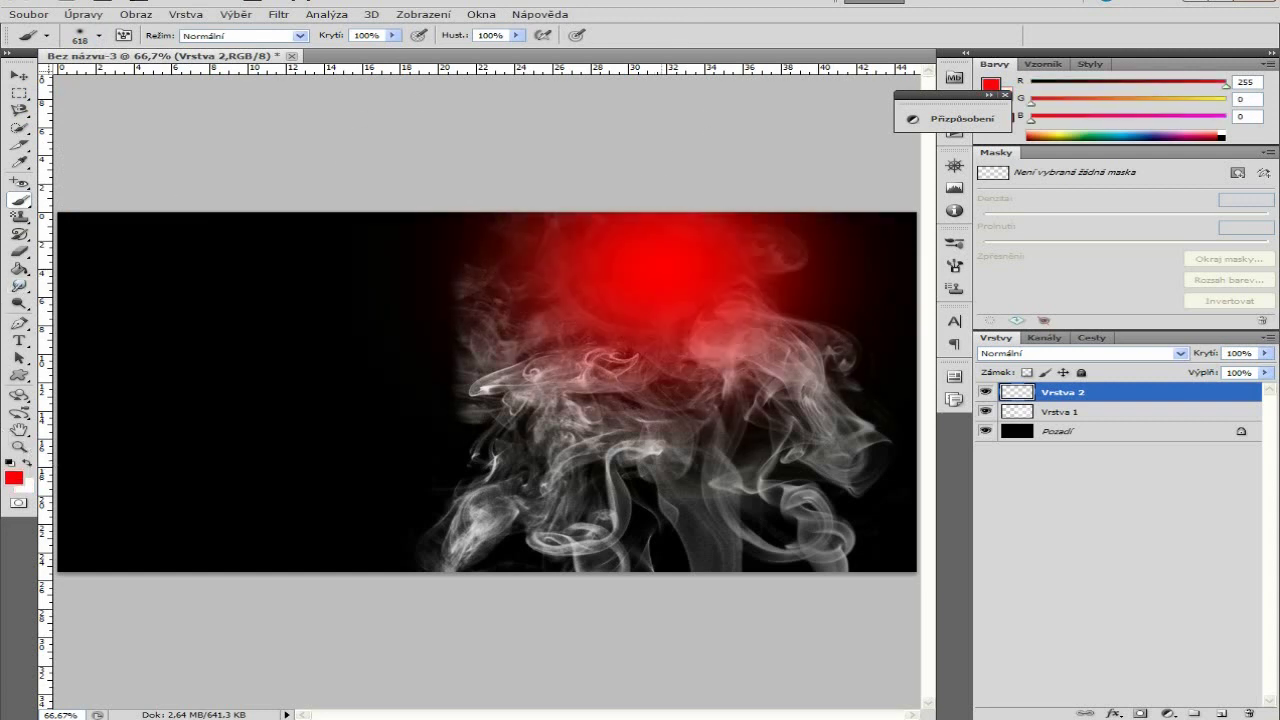
{"action": "left_click", "coordinate": [18, 478]}
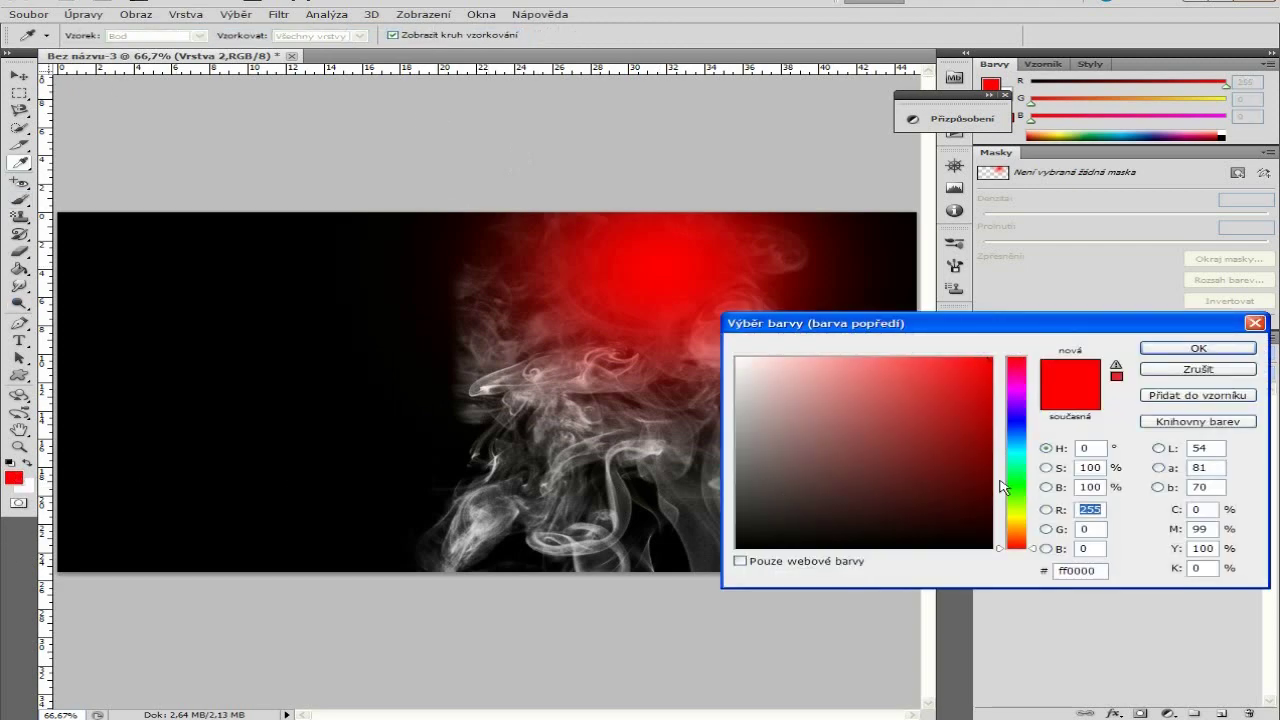
{"action": "left_click", "coordinate": [1002, 478]}
{"action": "left_click", "coordinate": [1190, 348]}
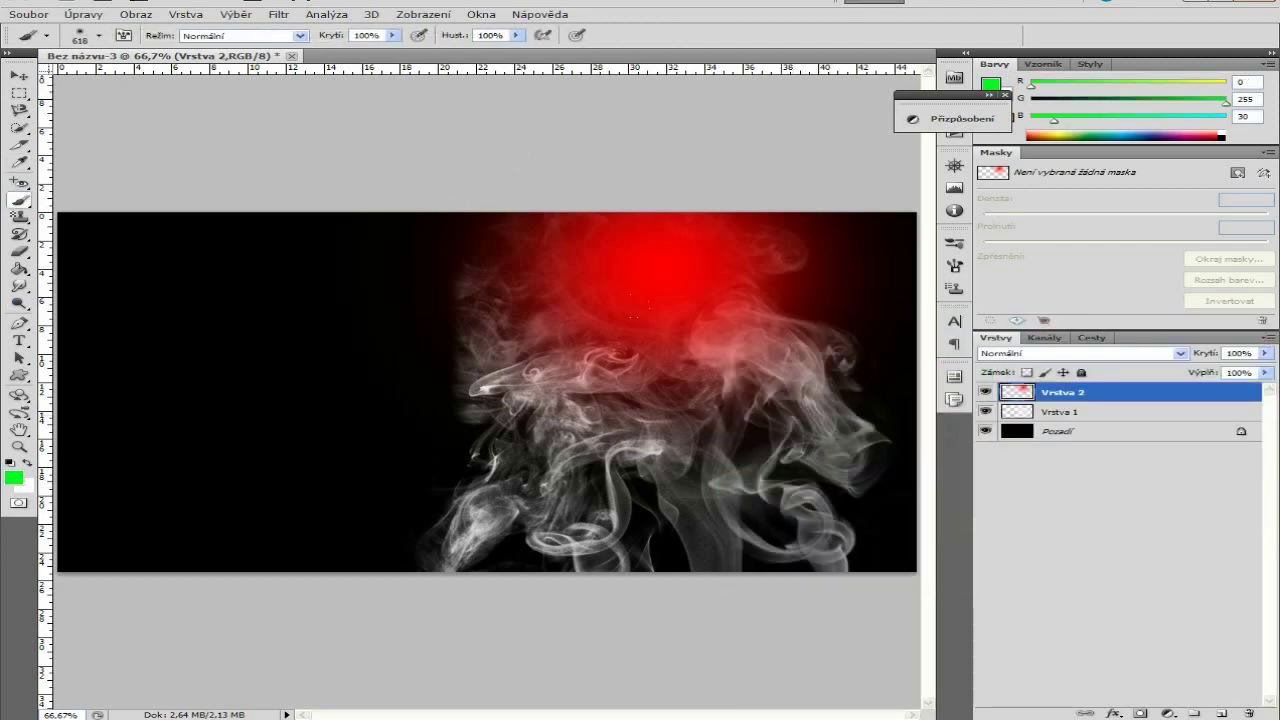
{"action": "left_click", "coordinate": [781, 405]}
- Change the foreground colour to light blue (RGB 0, 204, 255) and dab it over the left middle of the smoke
{"action": "left_click", "coordinate": [12, 480]}
{"action": "left_click", "coordinate": [1016, 447]}
{"action": "left_click", "coordinate": [1198, 348]}
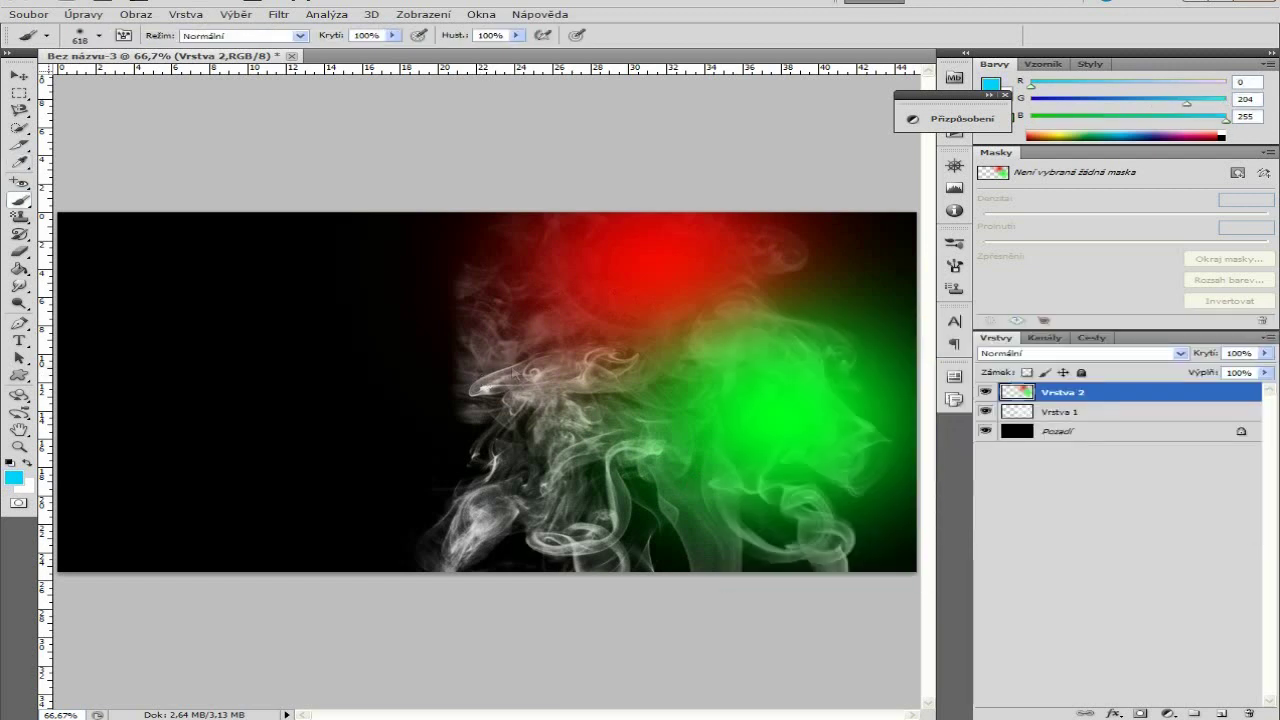
{"action": "left_click", "coordinate": [570, 372]}
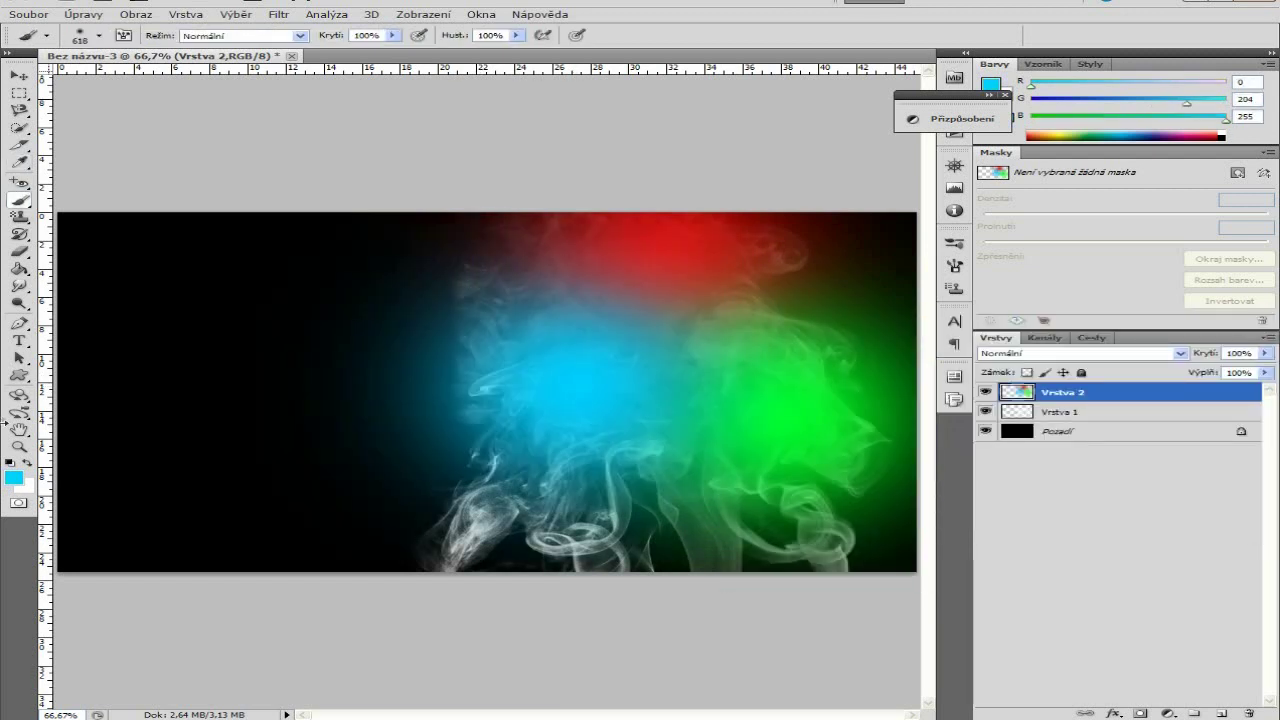
- Change the foreground colour to yellow (RGB 255, 252, 0) and dab it over the lower middle of the smoke
{"action": "left_click", "coordinate": [15, 481]}
{"action": "left_click", "coordinate": [1011, 518]}
{"action": "left_click_drag", "start_coordinate": [986, 411], "coordinate": [995, 354]}
{"action": "left_click", "coordinate": [1178, 351]}
{"action": "left_click", "coordinate": [650, 525]}
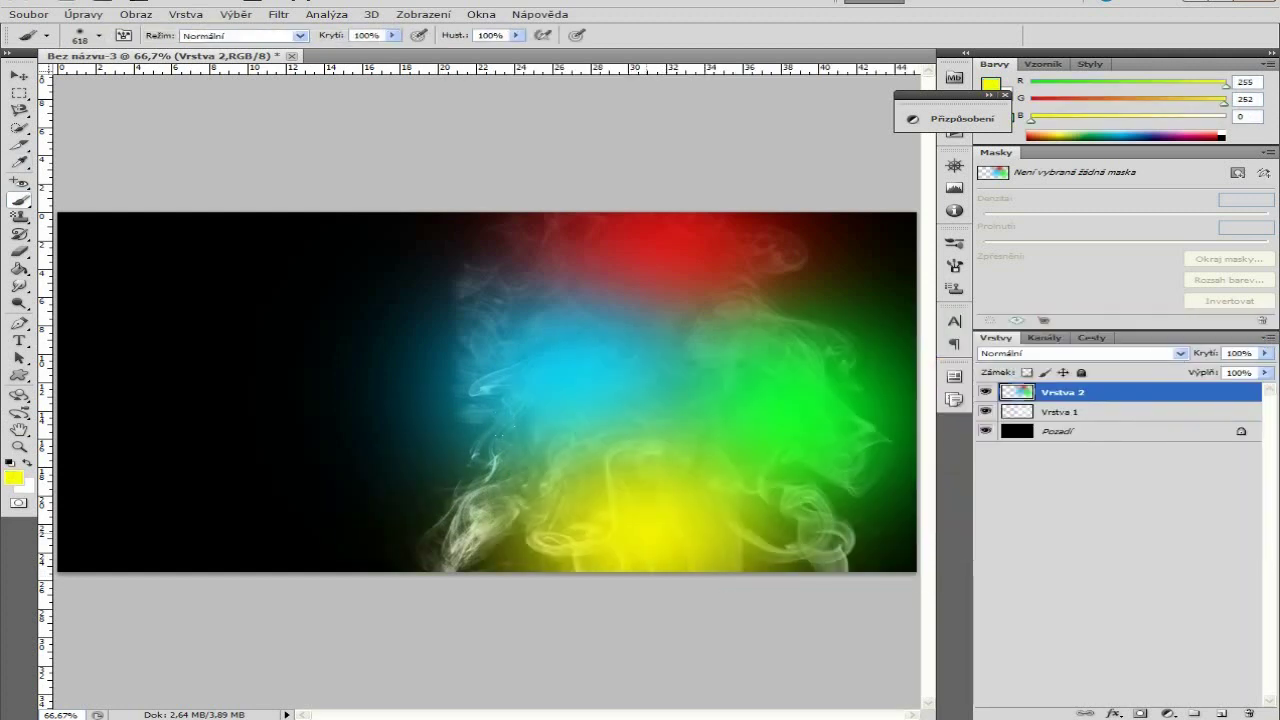
- Set the colour layer's blend mode to Overlay (Překrýt) and shift the layer slightly over the smoke
{"action": "left_click", "coordinate": [1180, 354]}
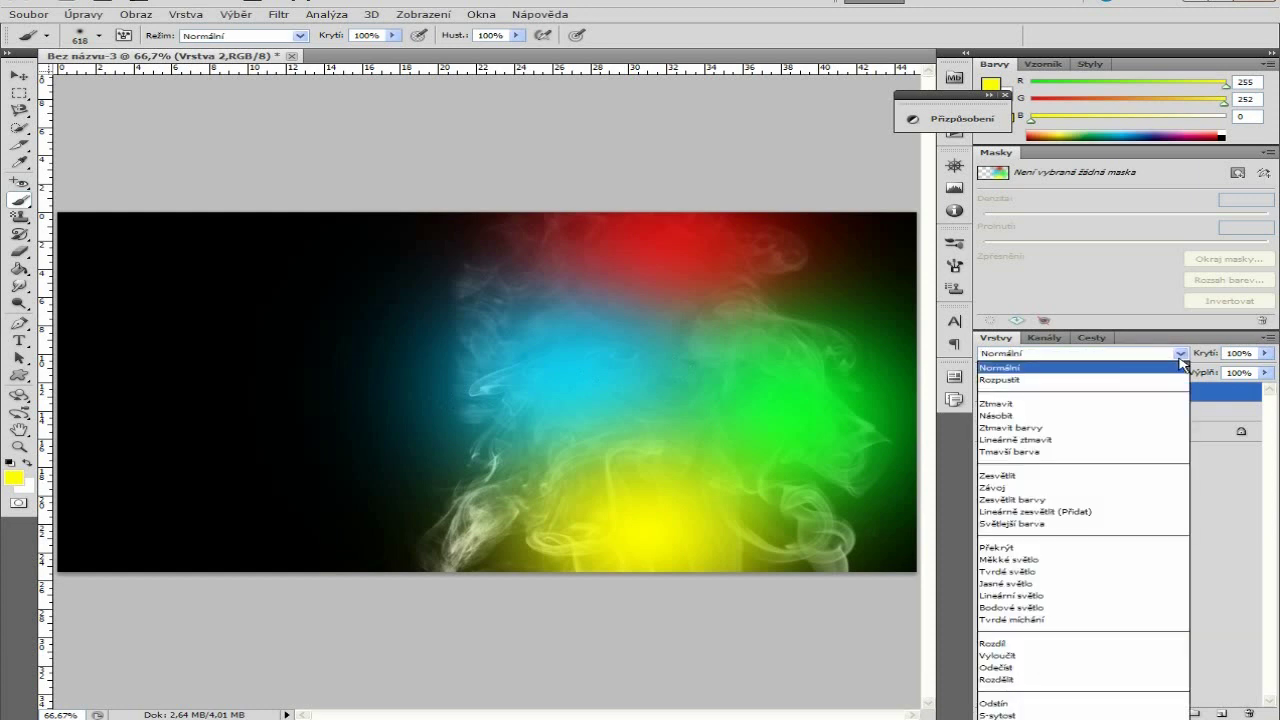
{"action": "left_click", "coordinate": [1066, 548]}
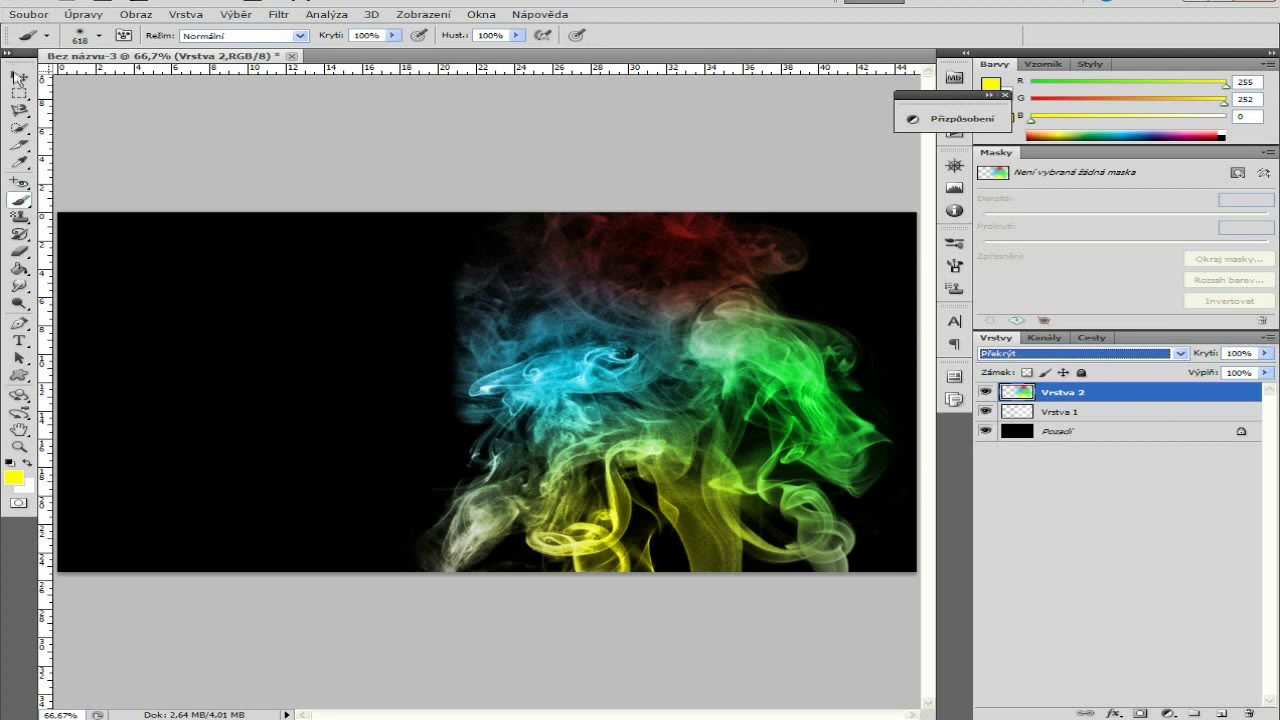
{"action": "left_click", "coordinate": [18, 75]}
{"action": "left_click_drag", "start_coordinate": [770, 418], "coordinate": [797, 402]}
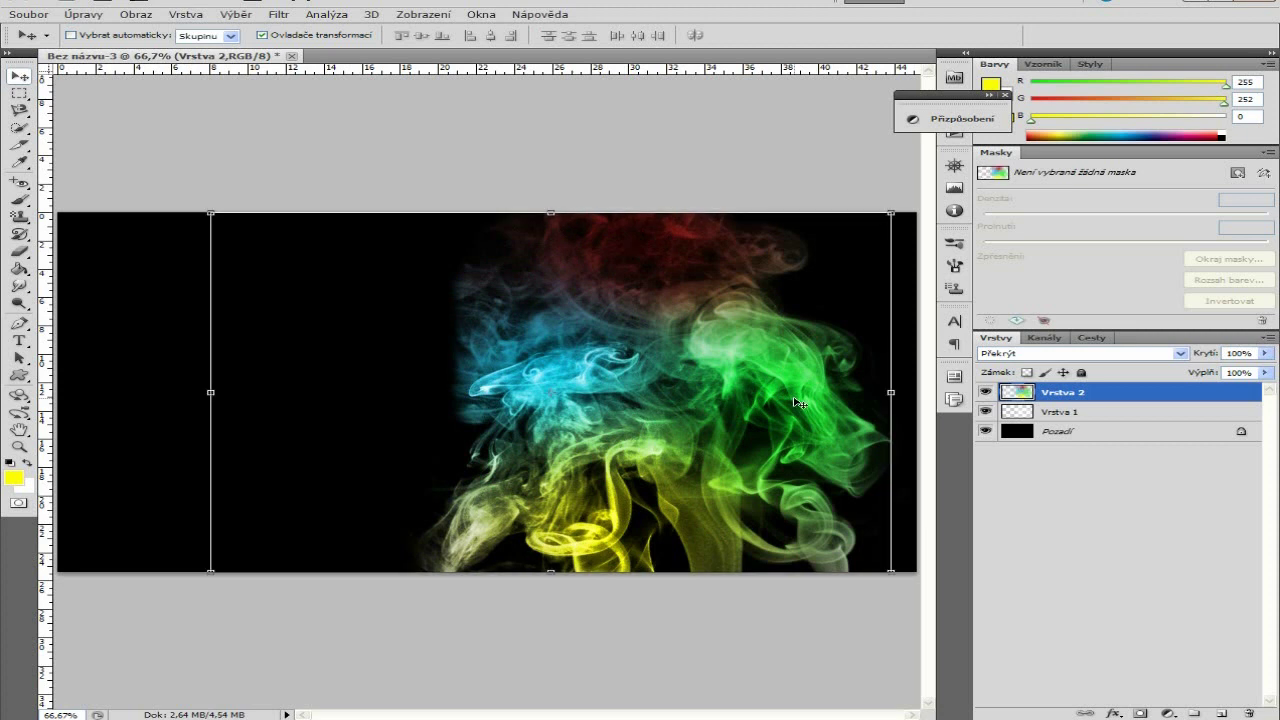